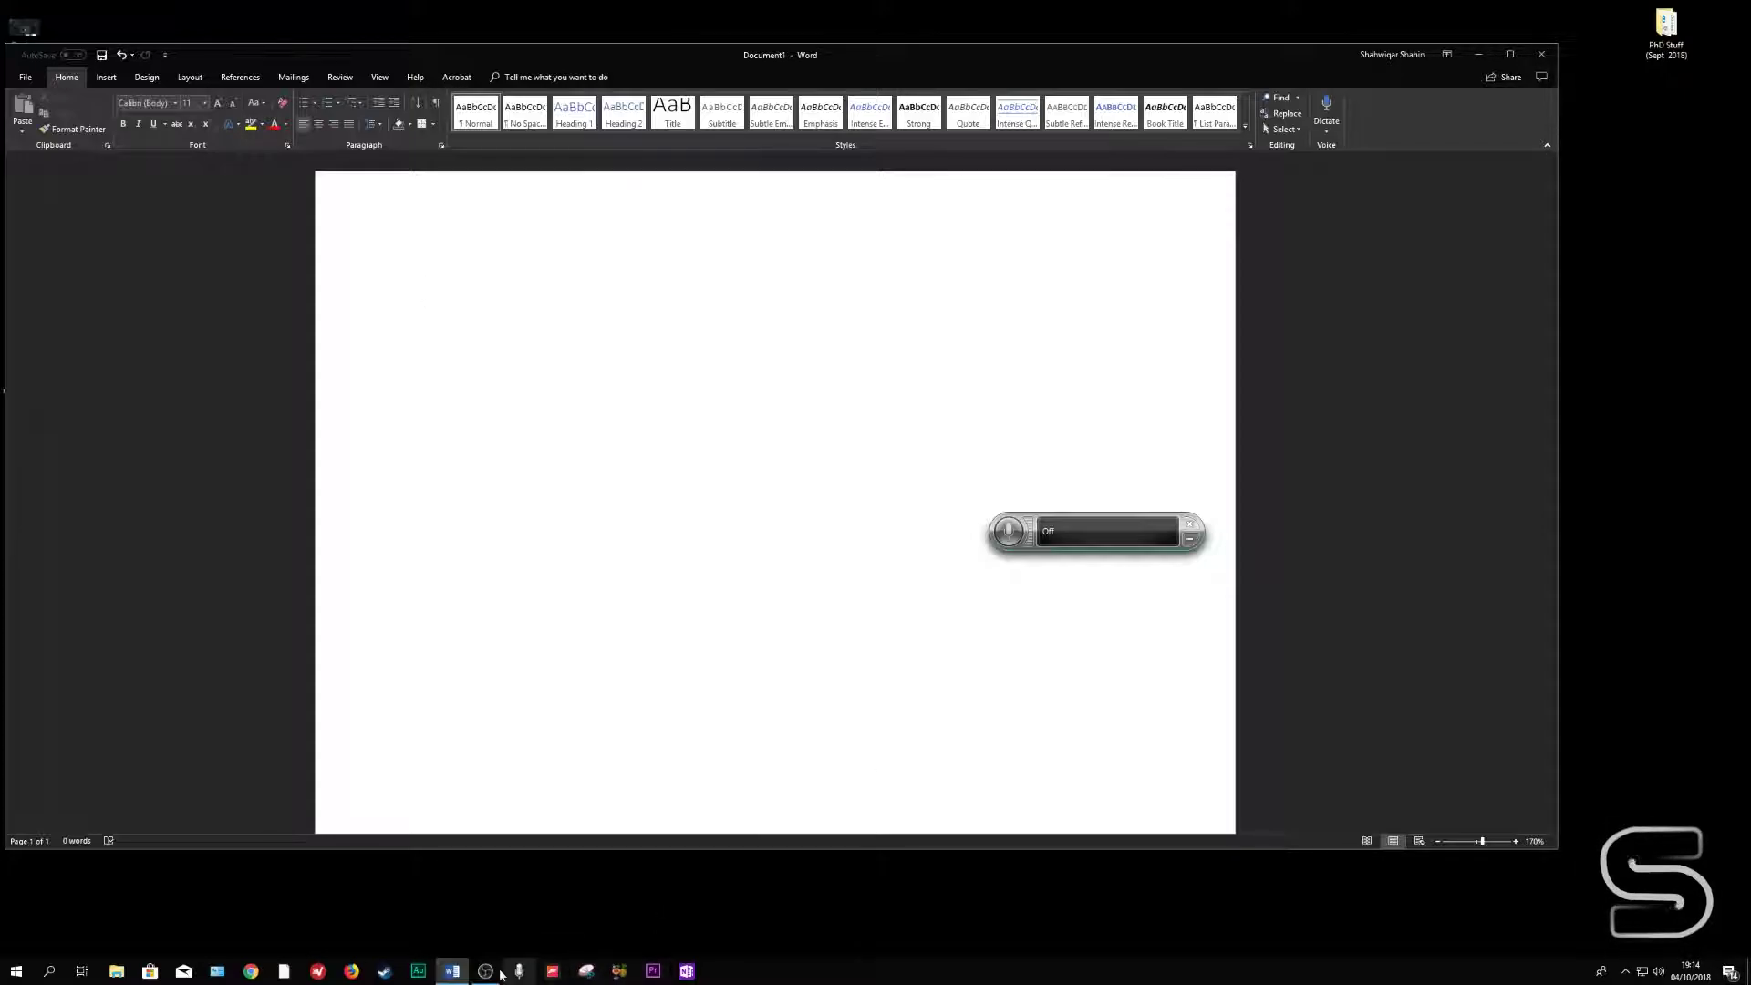
Open the default H4 microphone's properties from the sound recording devices and set its input level to 100.
{"action": "right_click", "coordinate": [1657, 972]}
{"action": "left_click", "coordinate": [1628, 931]}
{"action": "left_click", "coordinate": [174, 141]}
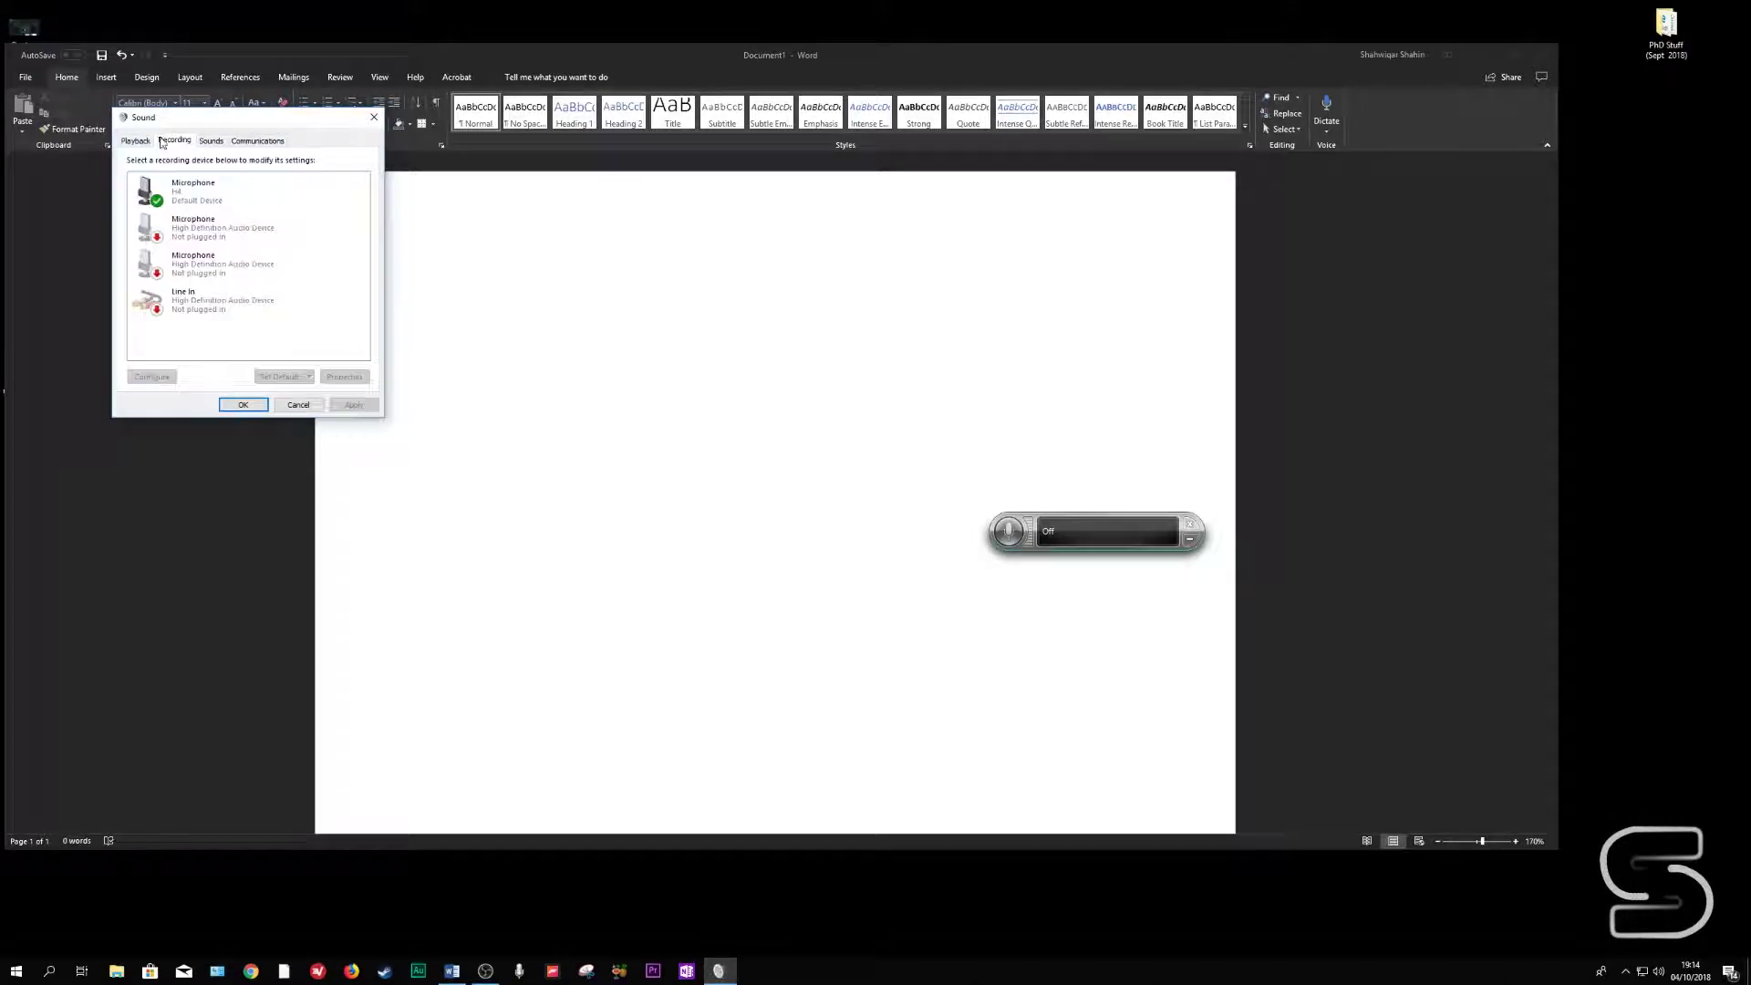
{"action": "left_click", "coordinate": [344, 376]}
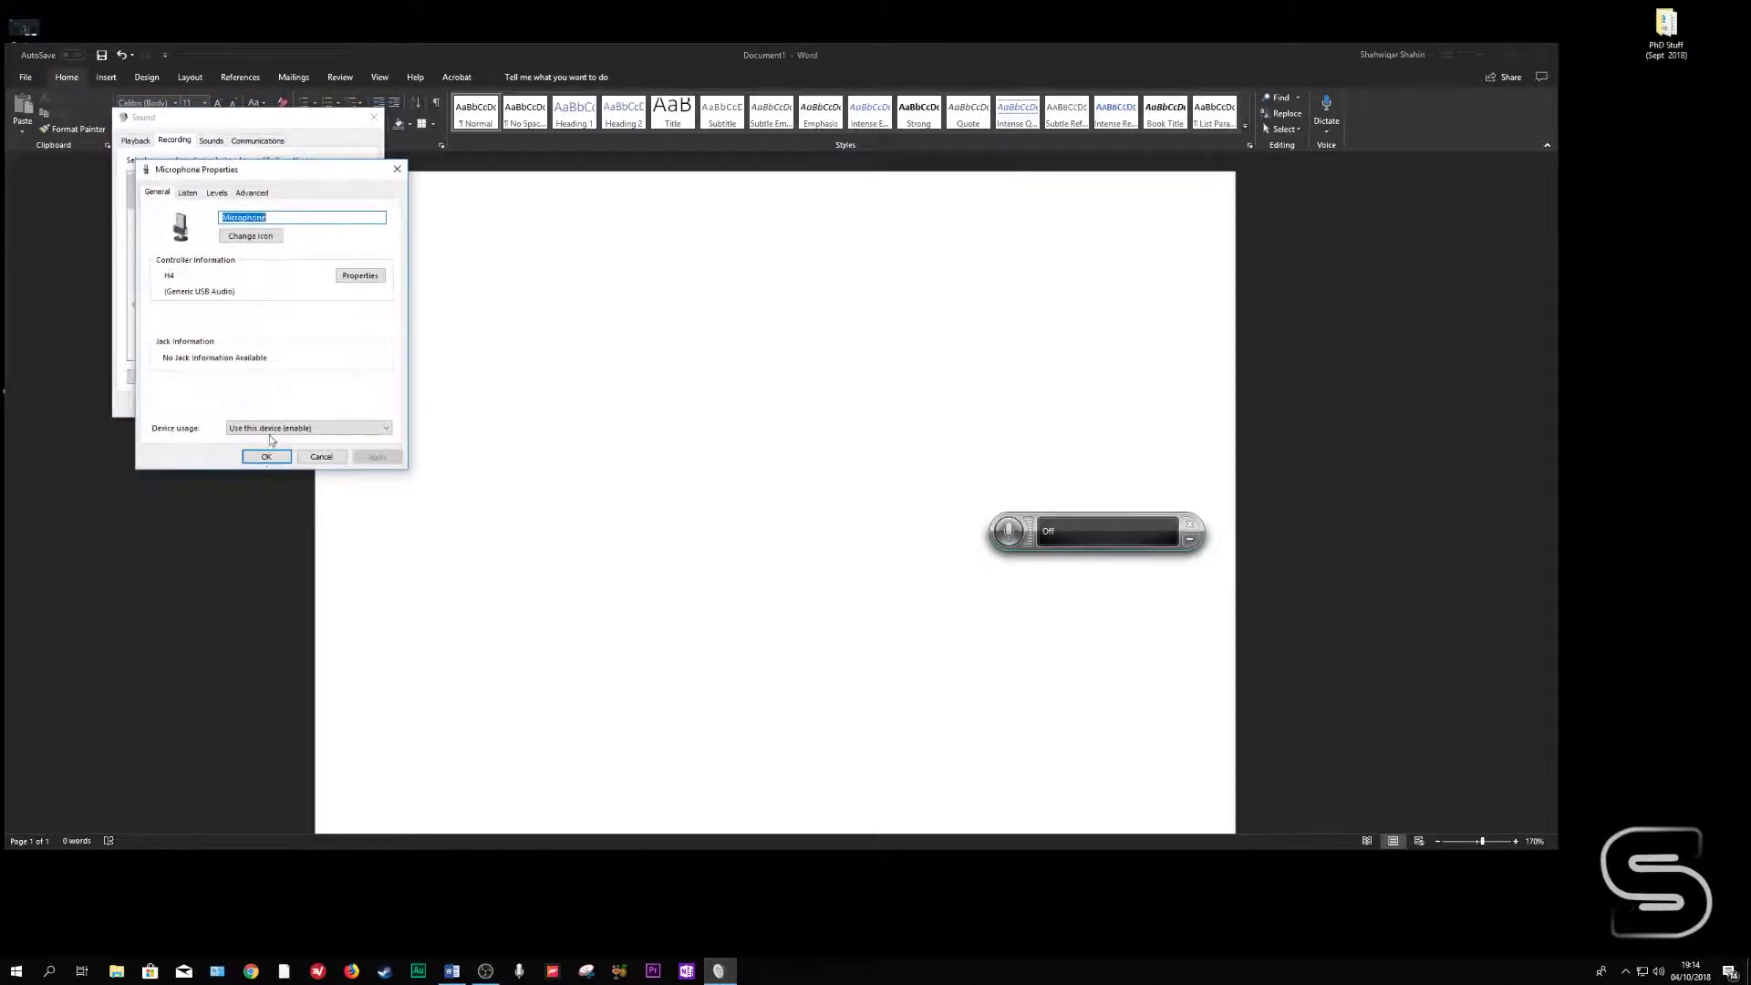
{"action": "left_click", "coordinate": [217, 193]}
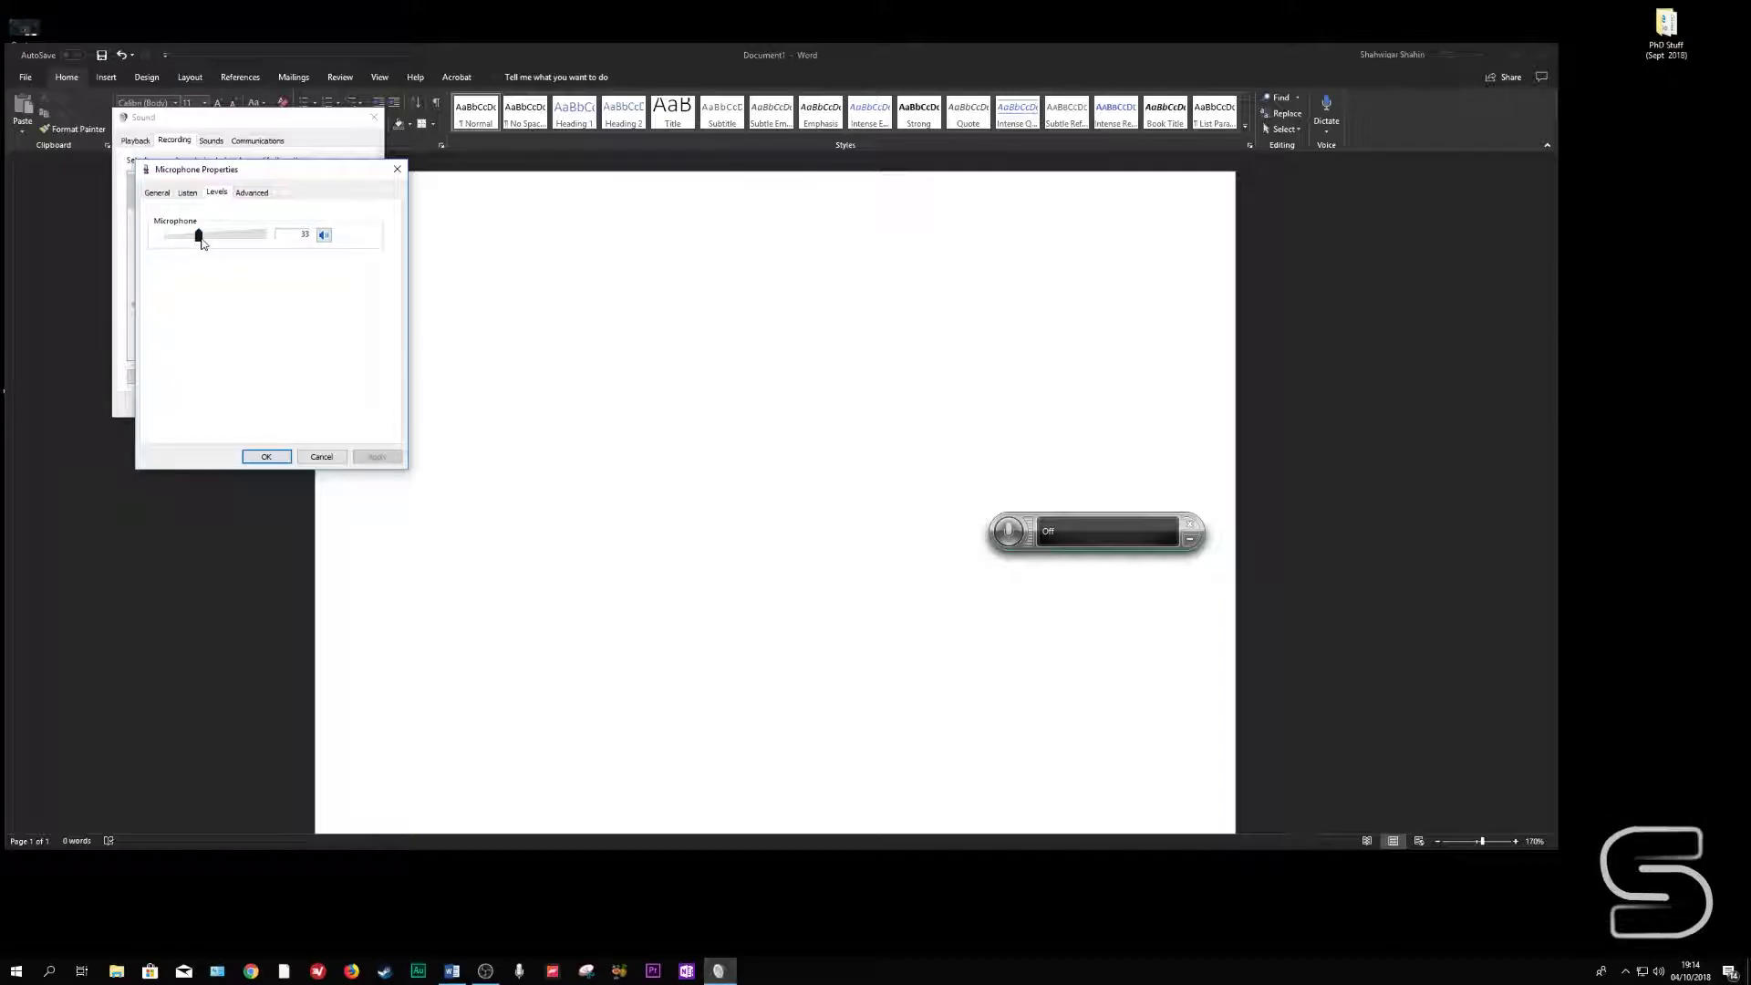
{"action": "left_click_drag", "start_coordinate": [199, 236], "coordinate": [266, 236]}
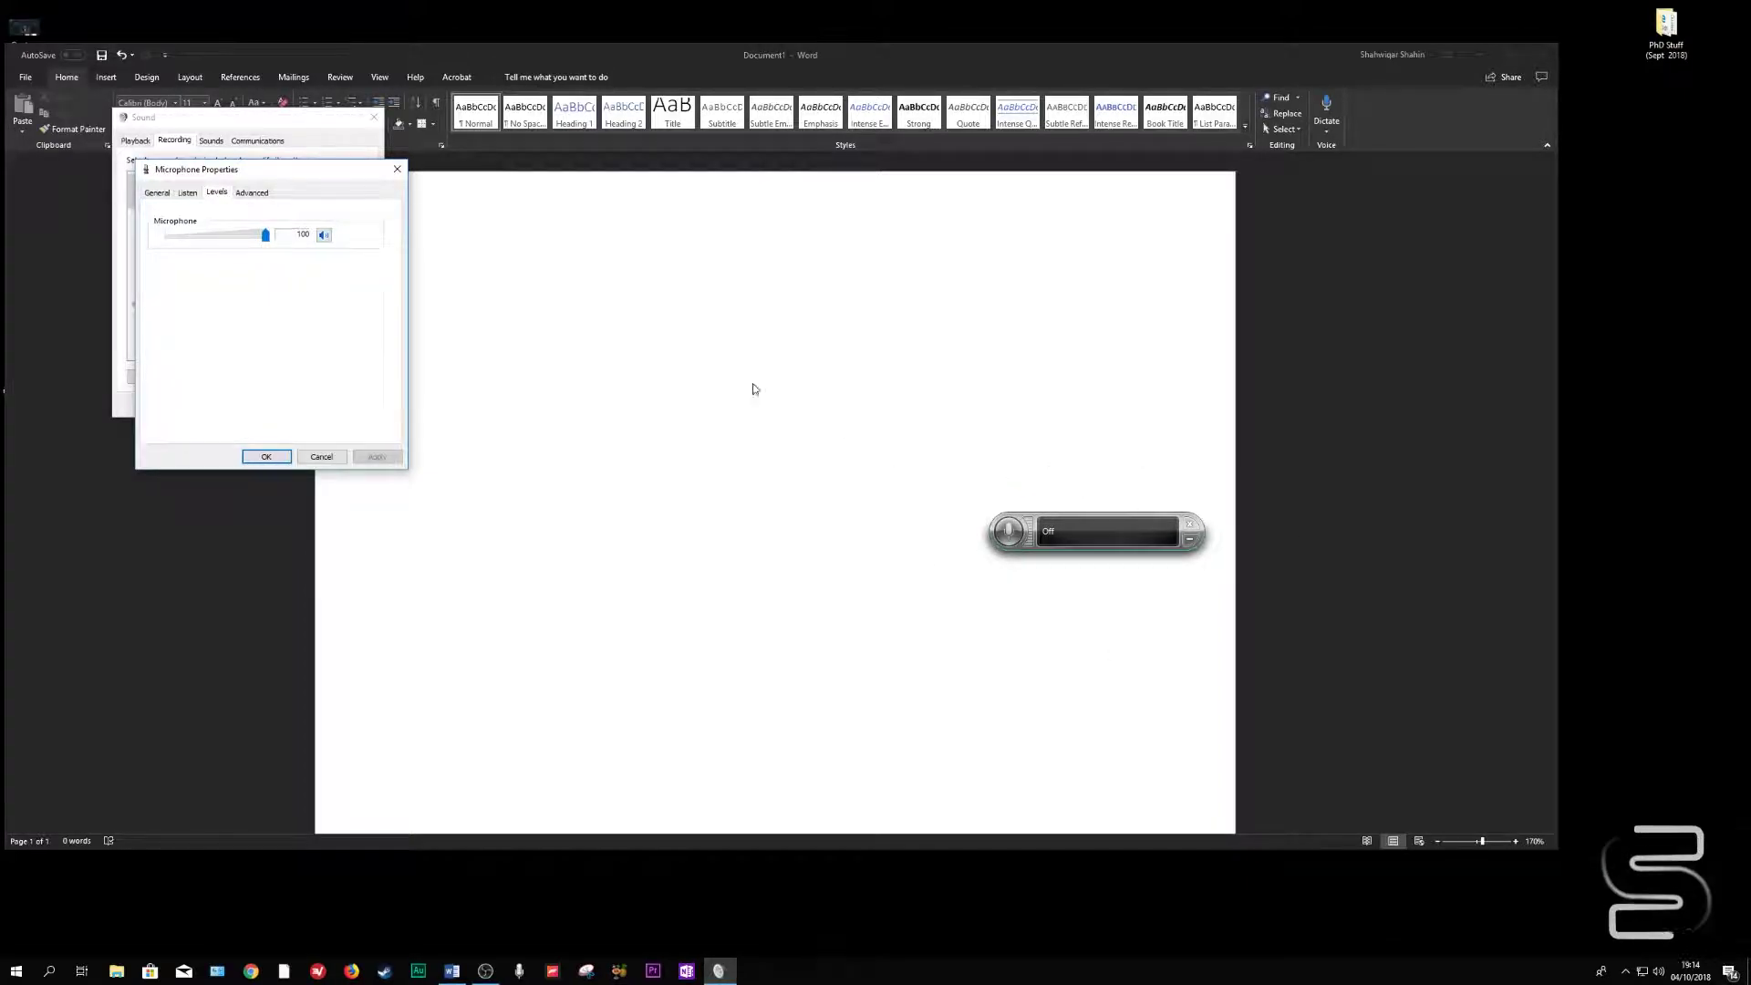
Test how activating speech recognition affects the microphone level, and close the sound settings.
{"action": "left_click", "coordinate": [1008, 531]}
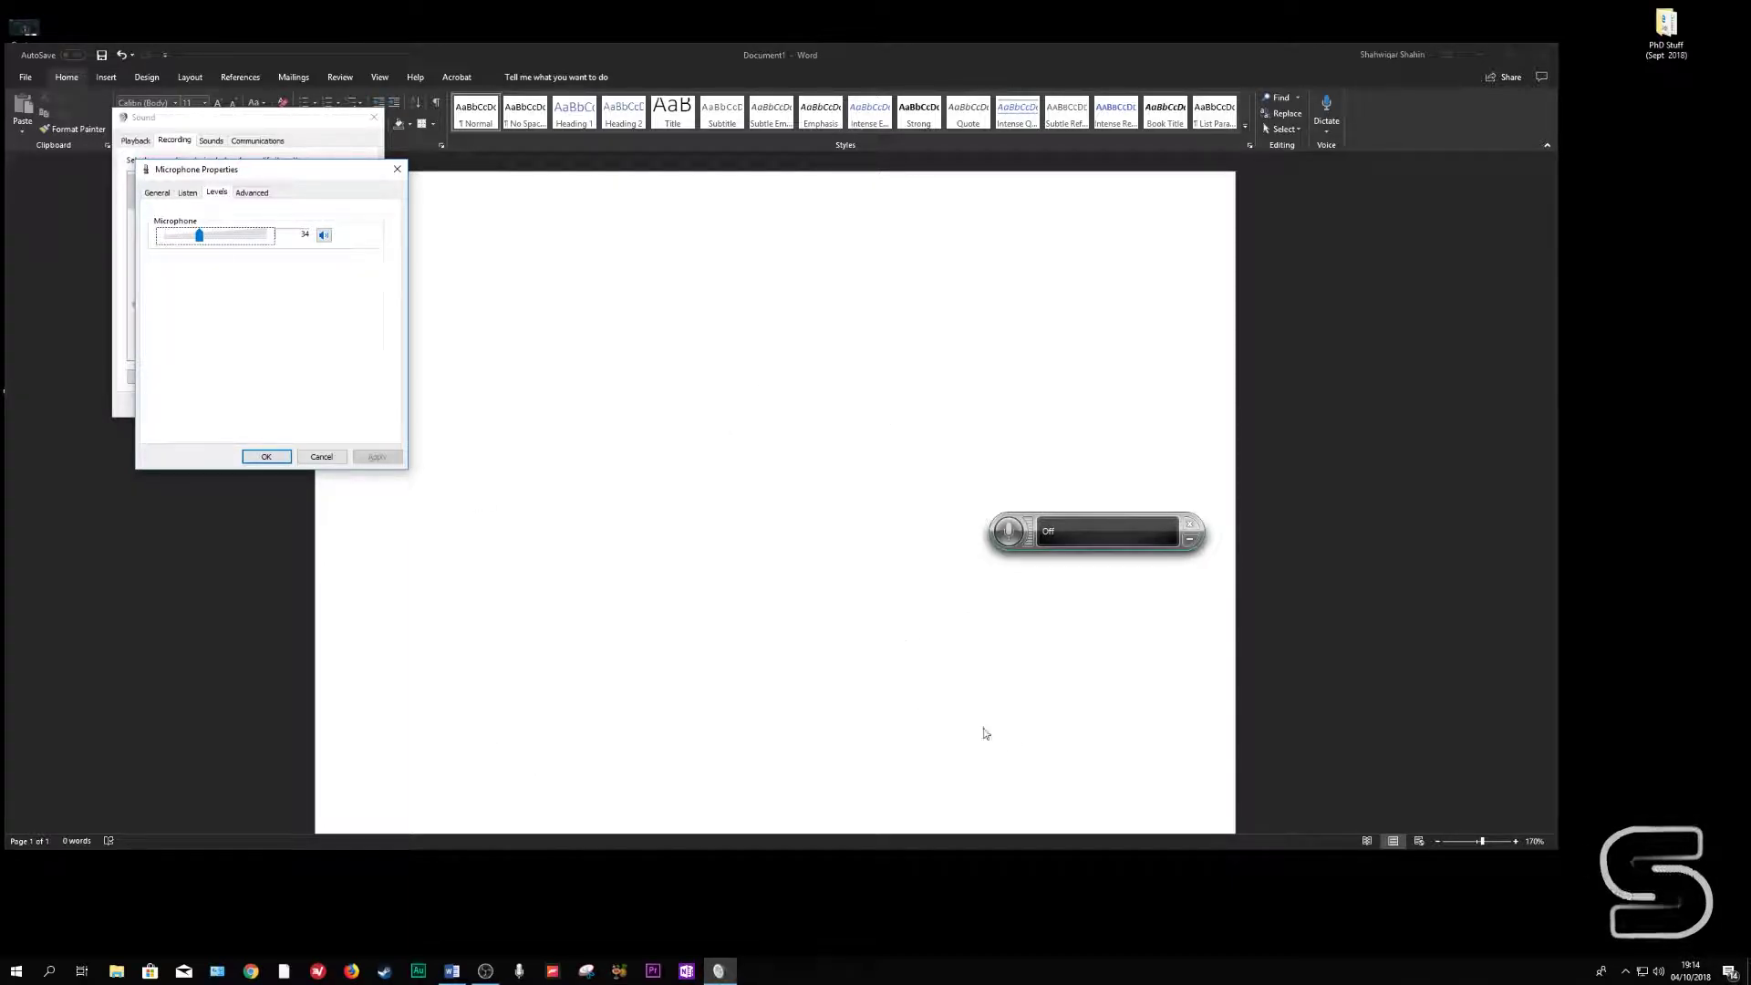
{"action": "left_click", "coordinate": [265, 457]}
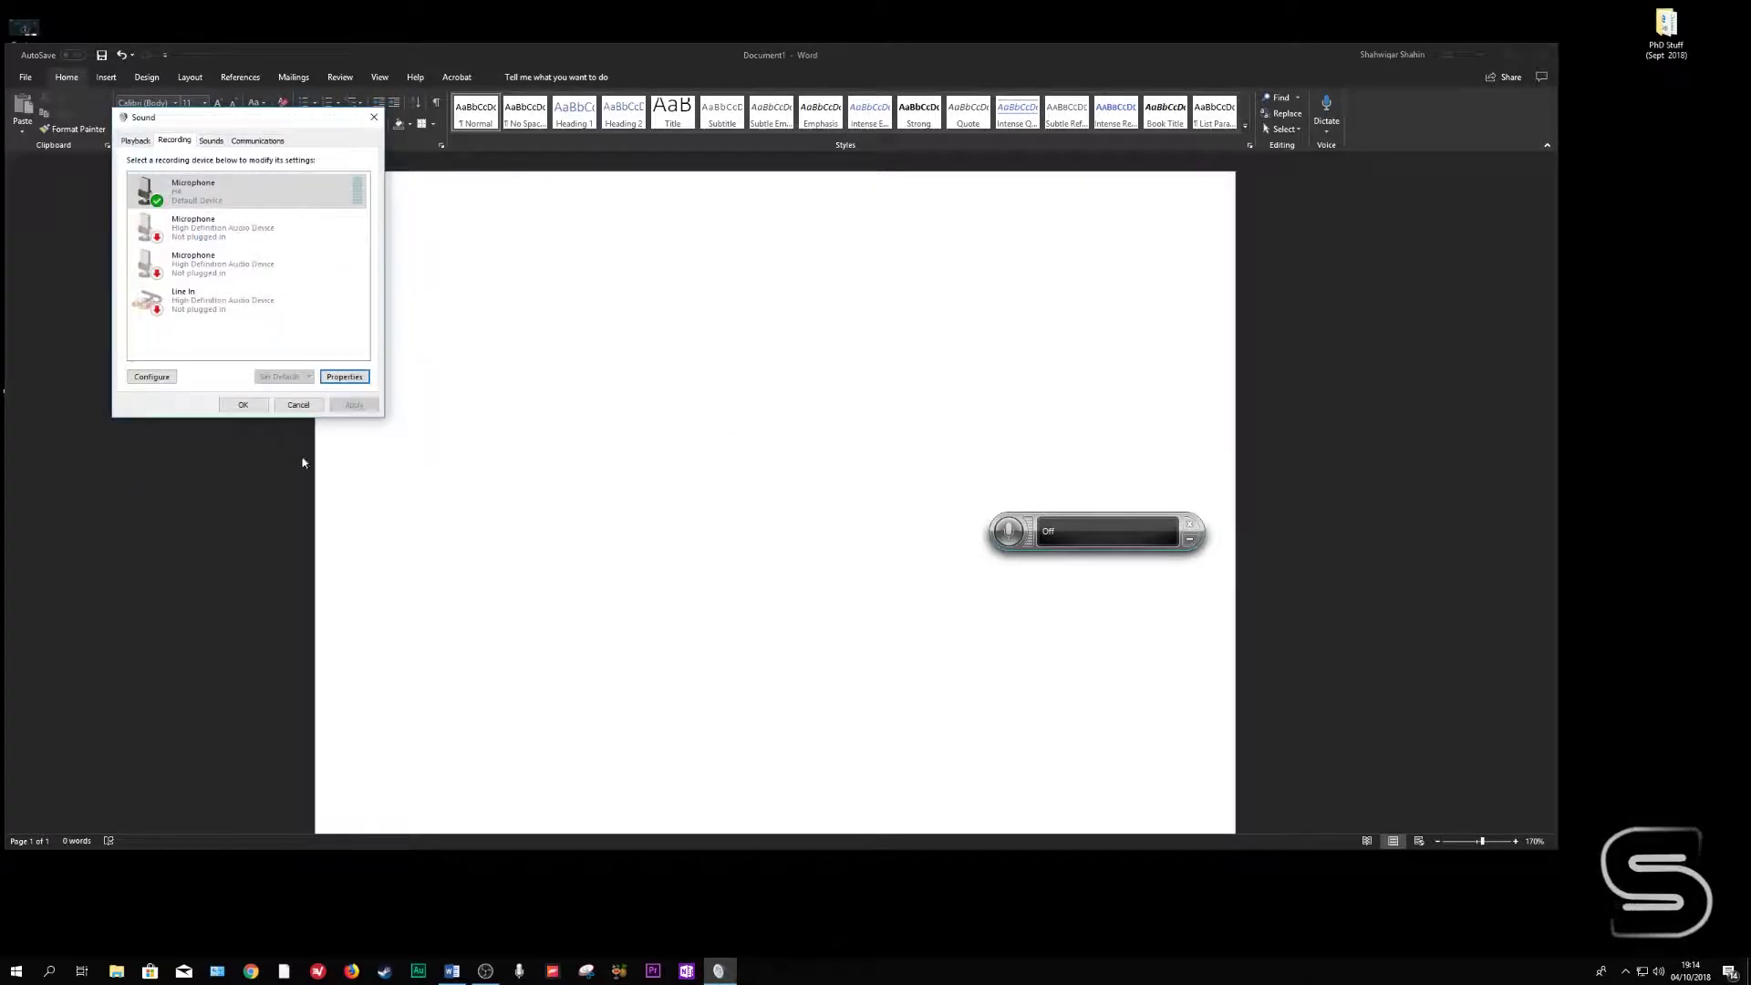
{"action": "left_click", "coordinate": [297, 407]}
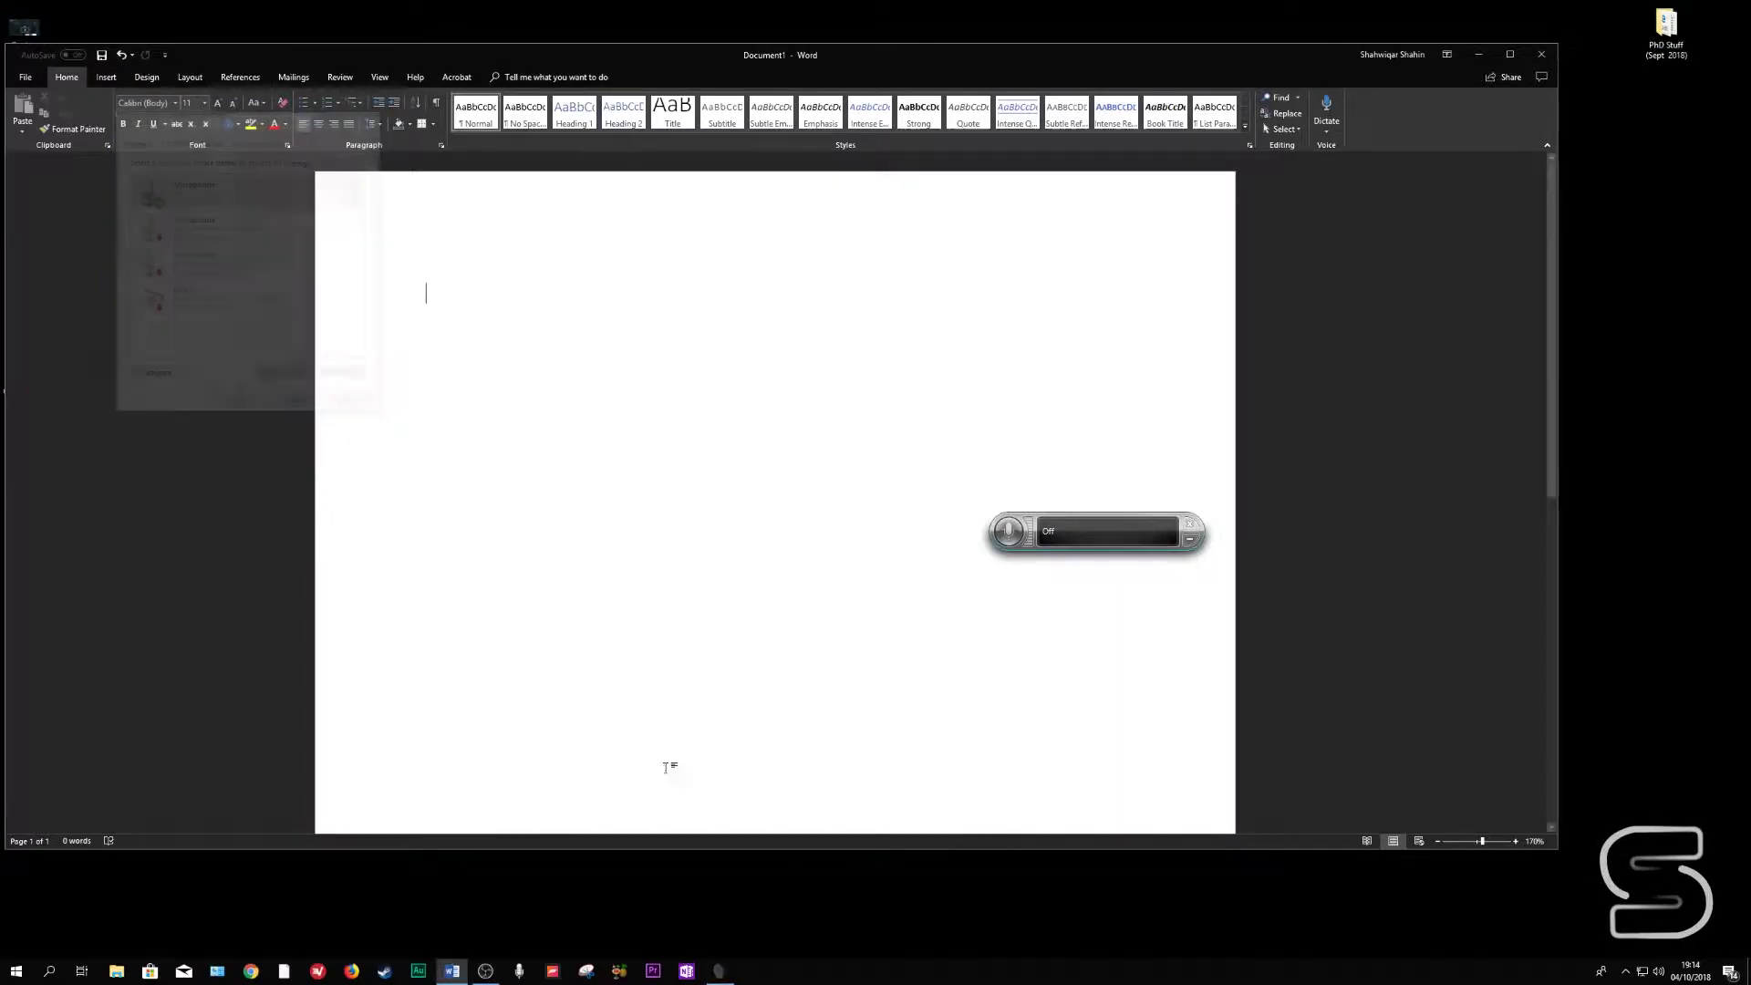
Reopen the default microphone's properties from the sound recording devices and display its input level.
{"action": "right_click", "coordinate": [1658, 970]}
{"action": "left_click", "coordinate": [1629, 937]}
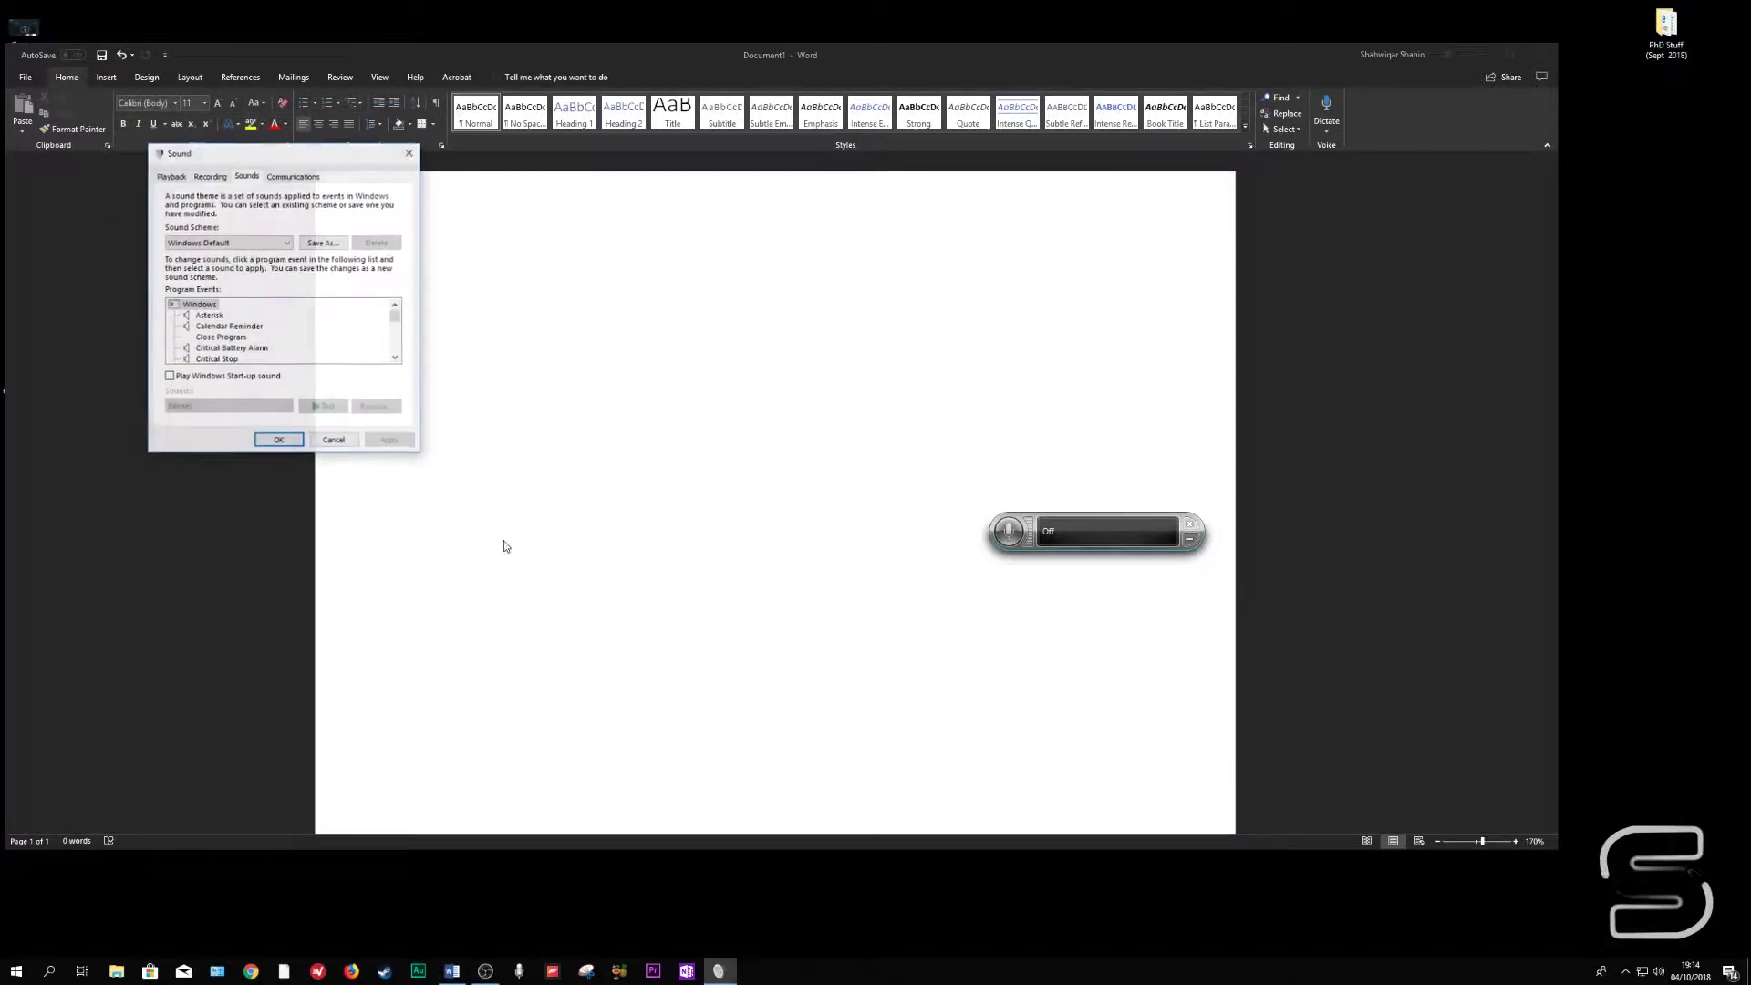
{"action": "left_click", "coordinate": [210, 176]}
{"action": "left_click", "coordinate": [237, 223]}
{"action": "left_click", "coordinate": [380, 406]}
{"action": "left_click", "coordinate": [252, 228]}
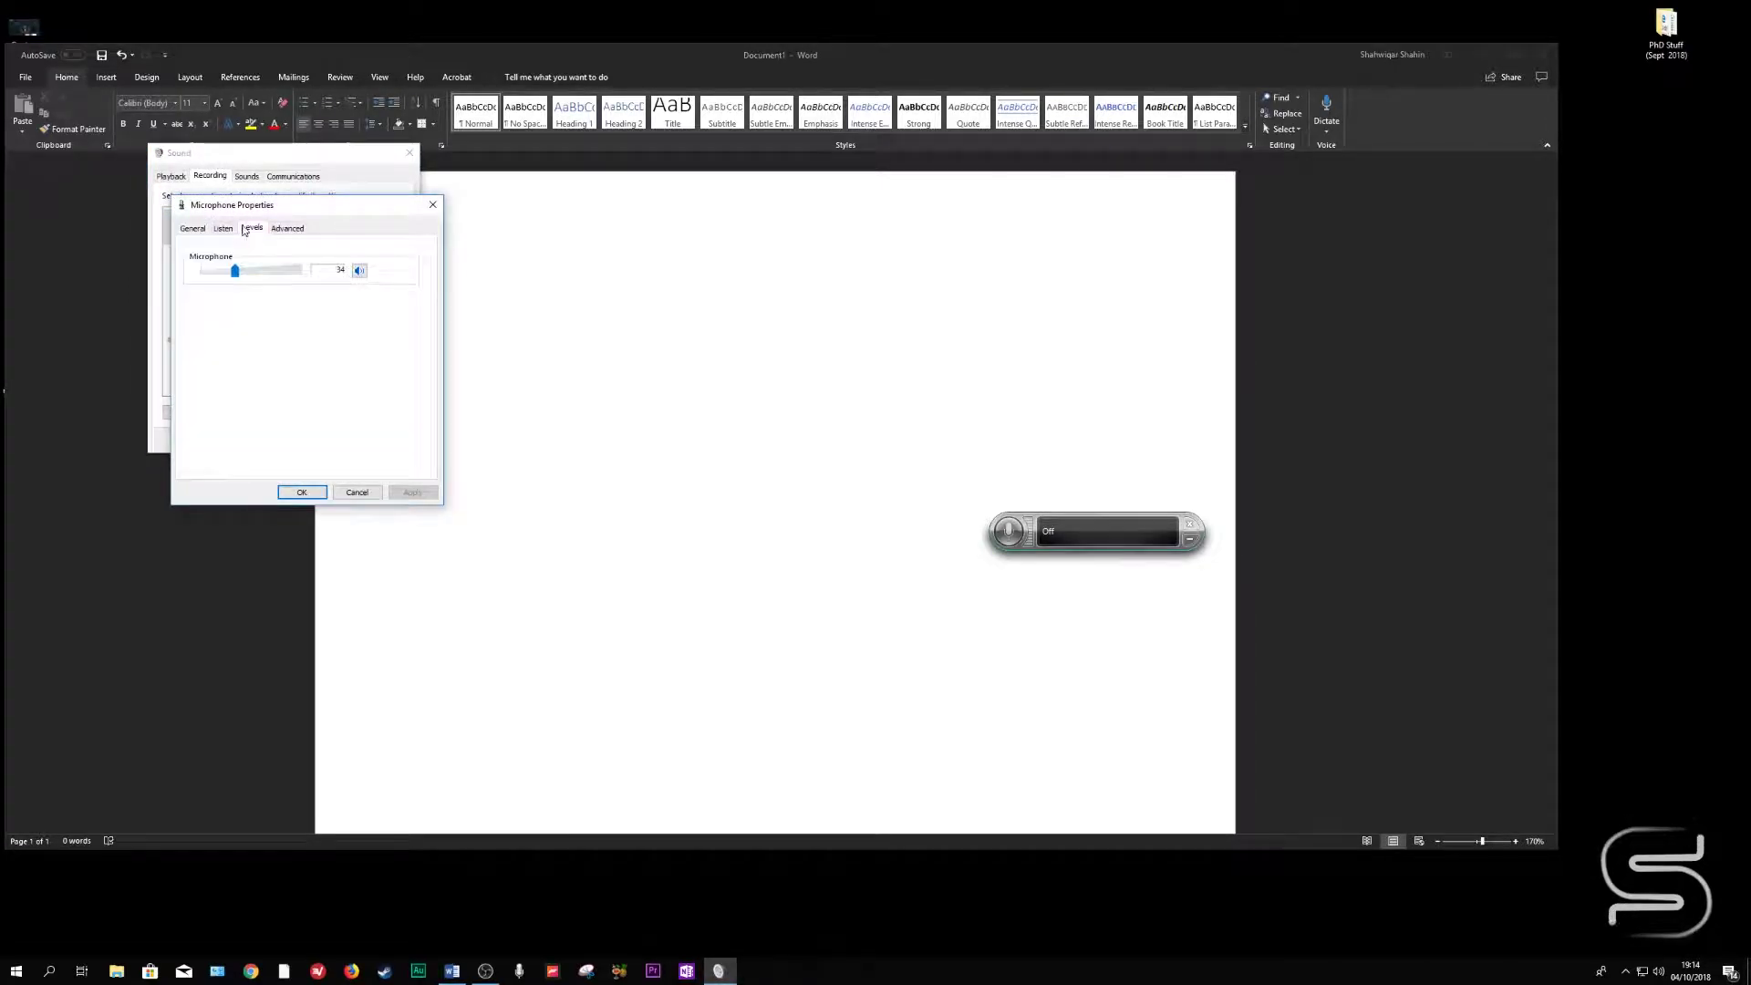
Start speech recognition with the microphone level in view, close the sound settings, and stop listening.
{"action": "left_click", "coordinate": [1008, 530]}
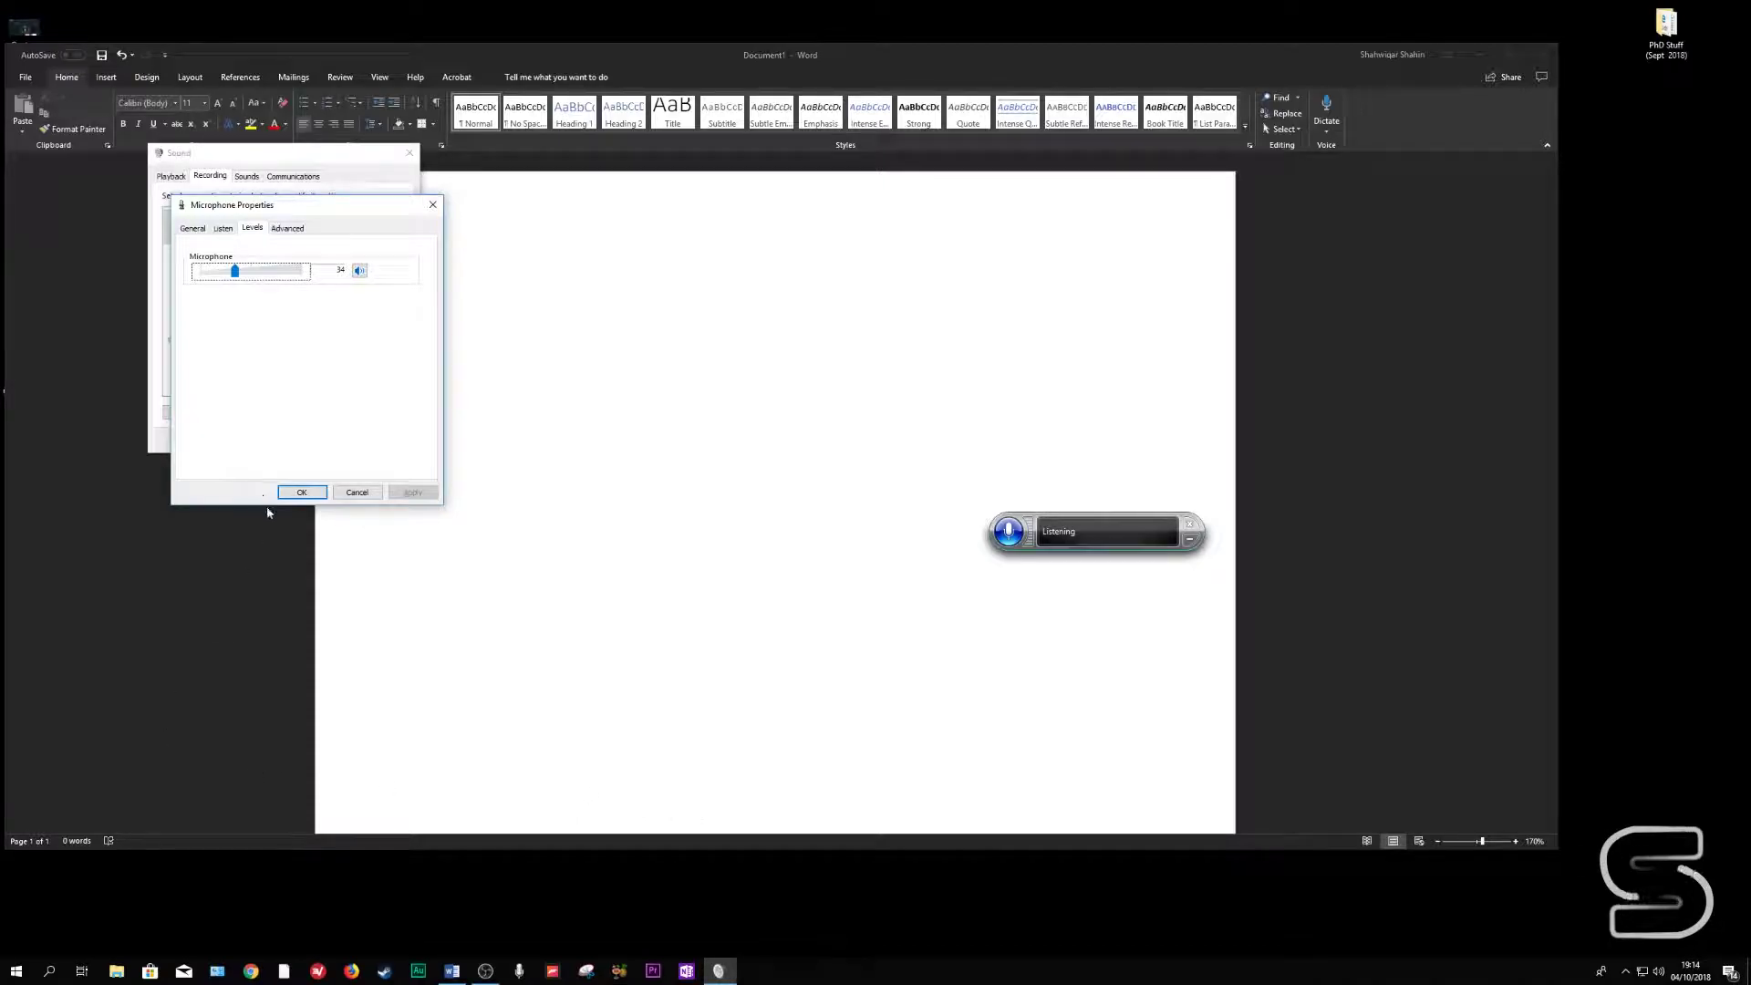
{"action": "left_click", "coordinate": [301, 491]}
{"action": "left_click", "coordinate": [391, 586]}
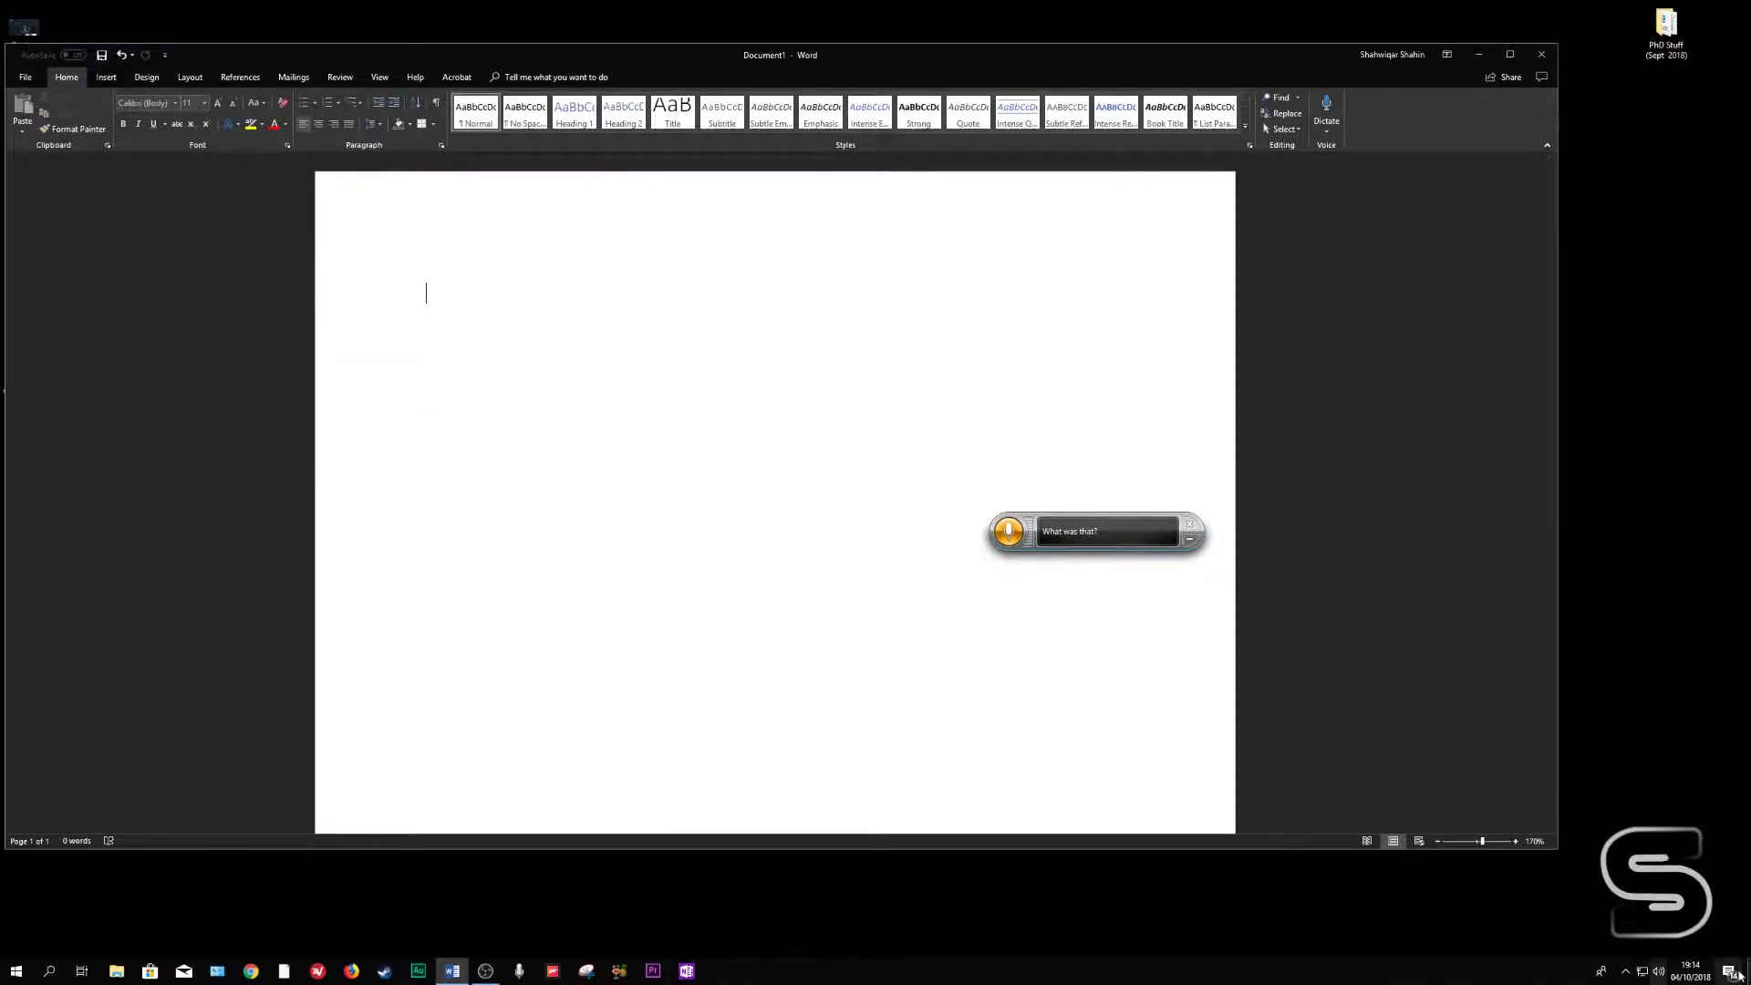
{"action": "left_click", "coordinate": [1009, 531]}
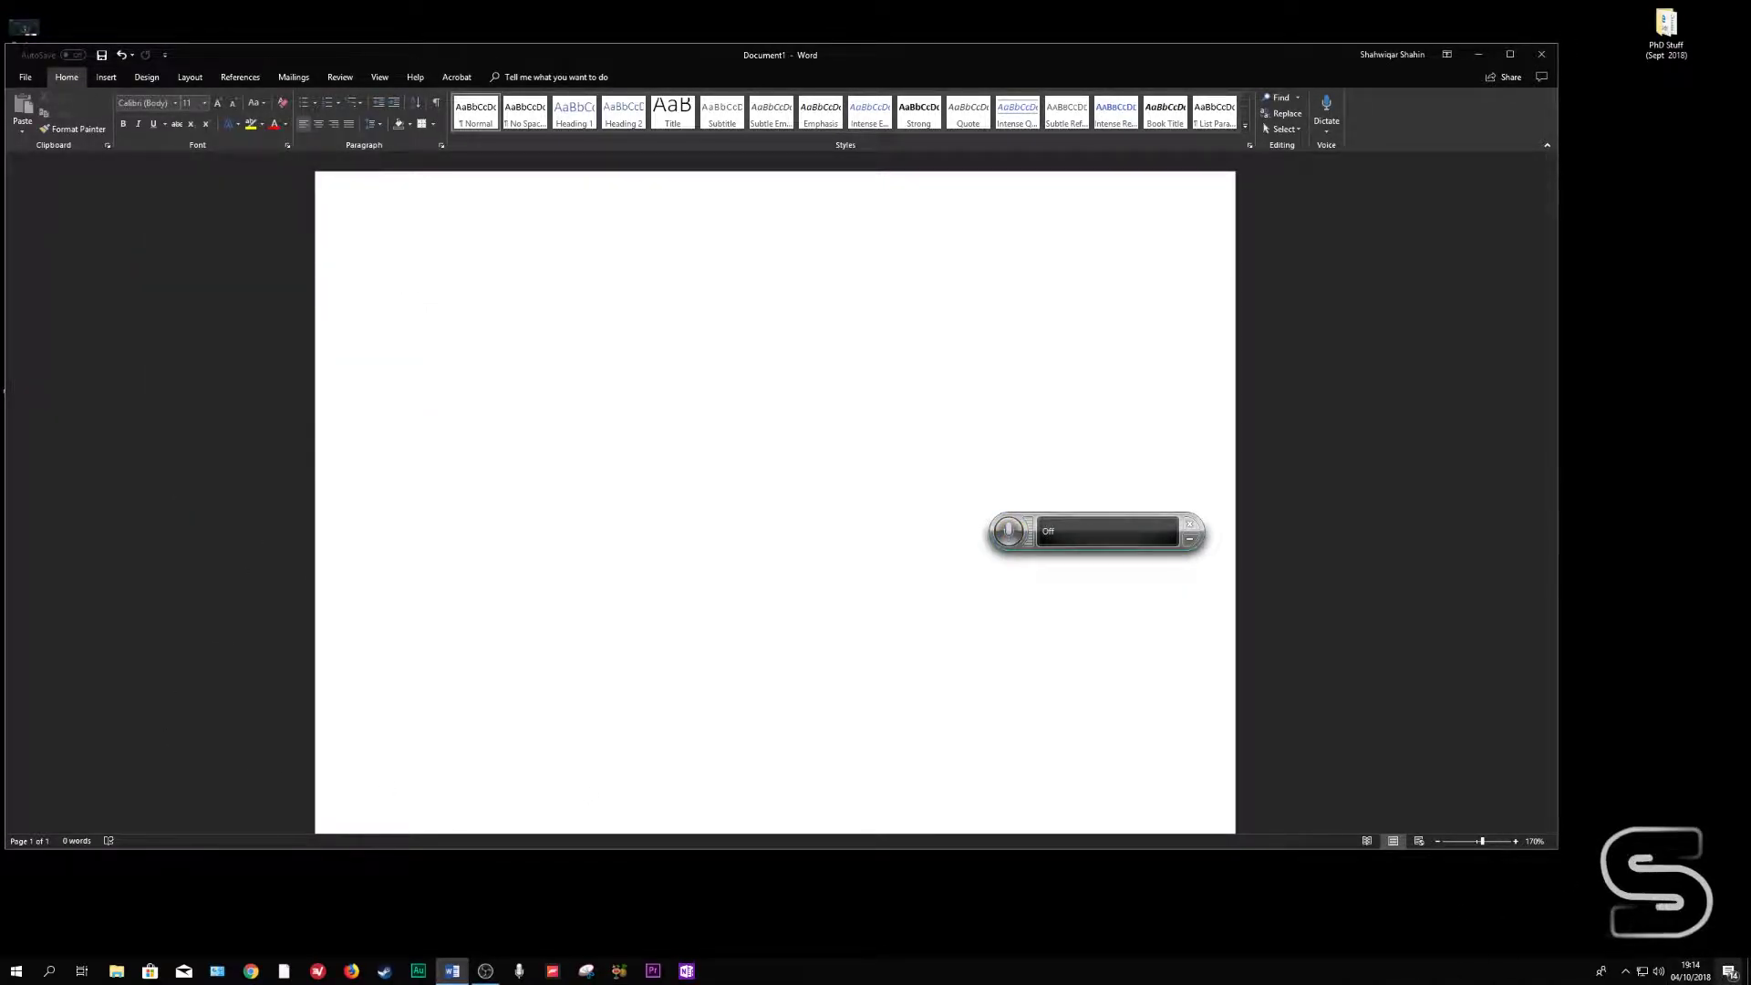
Check the default microphone's input level in its properties and leave them without saving.
{"action": "right_click", "coordinate": [1659, 971]}
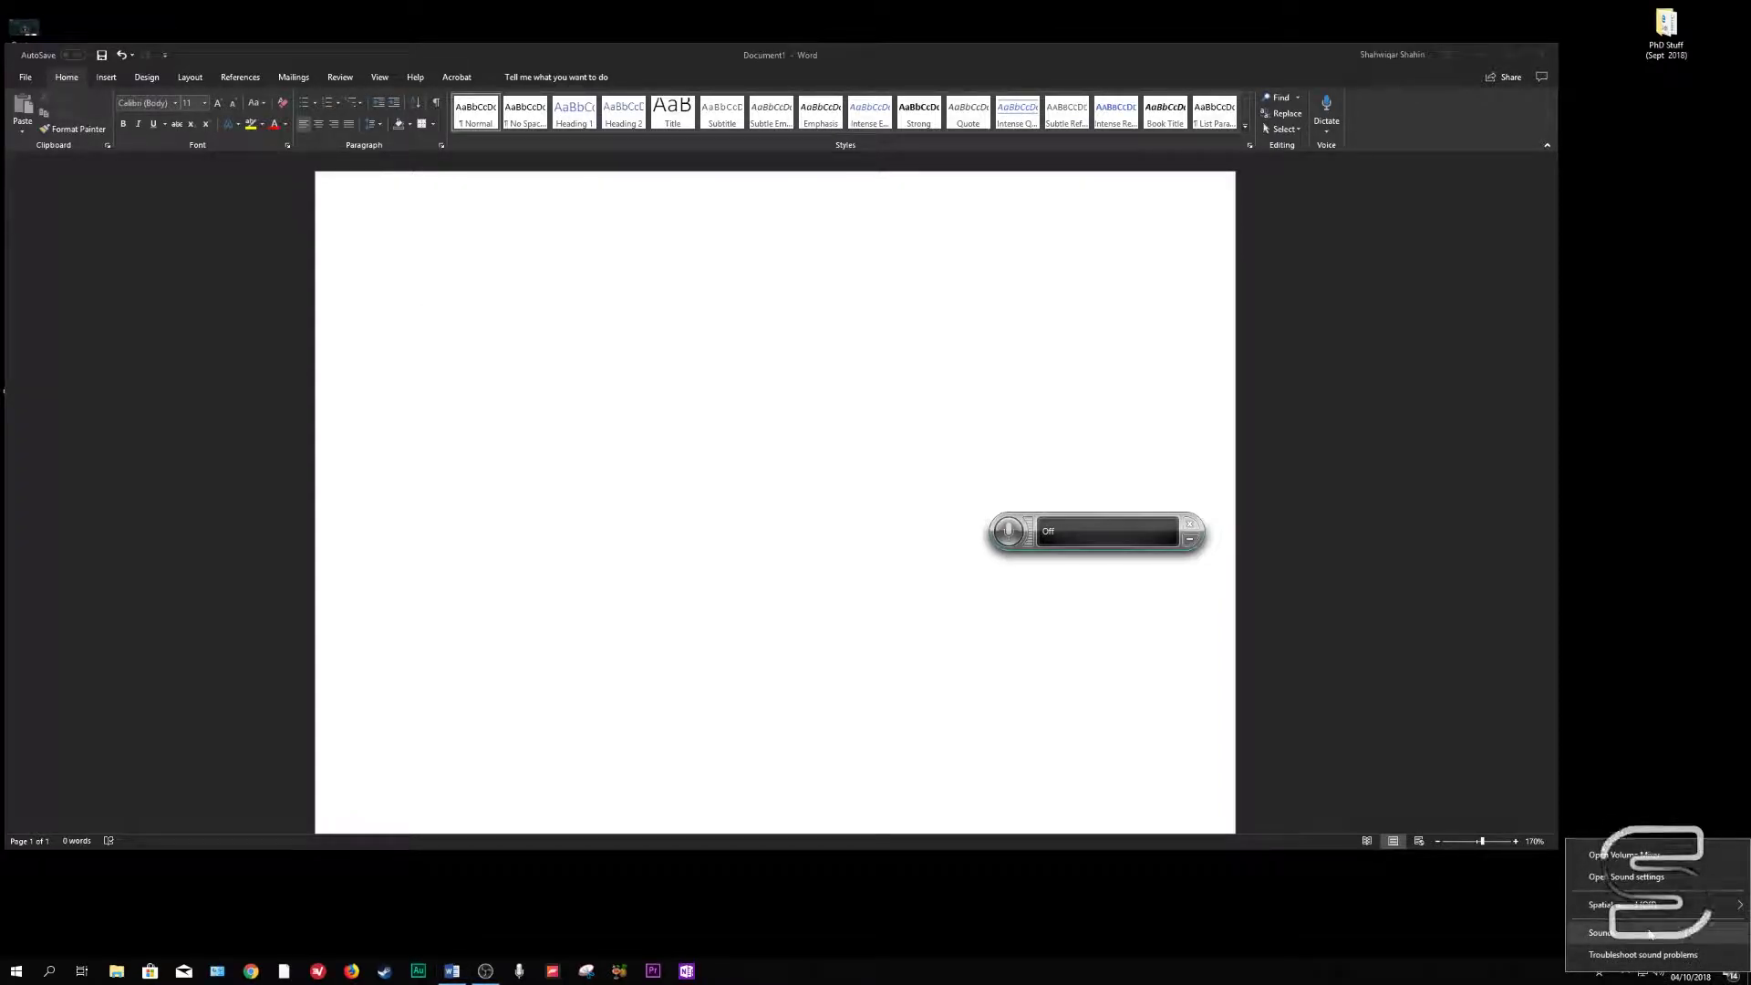
{"action": "left_click", "coordinate": [1651, 934]}
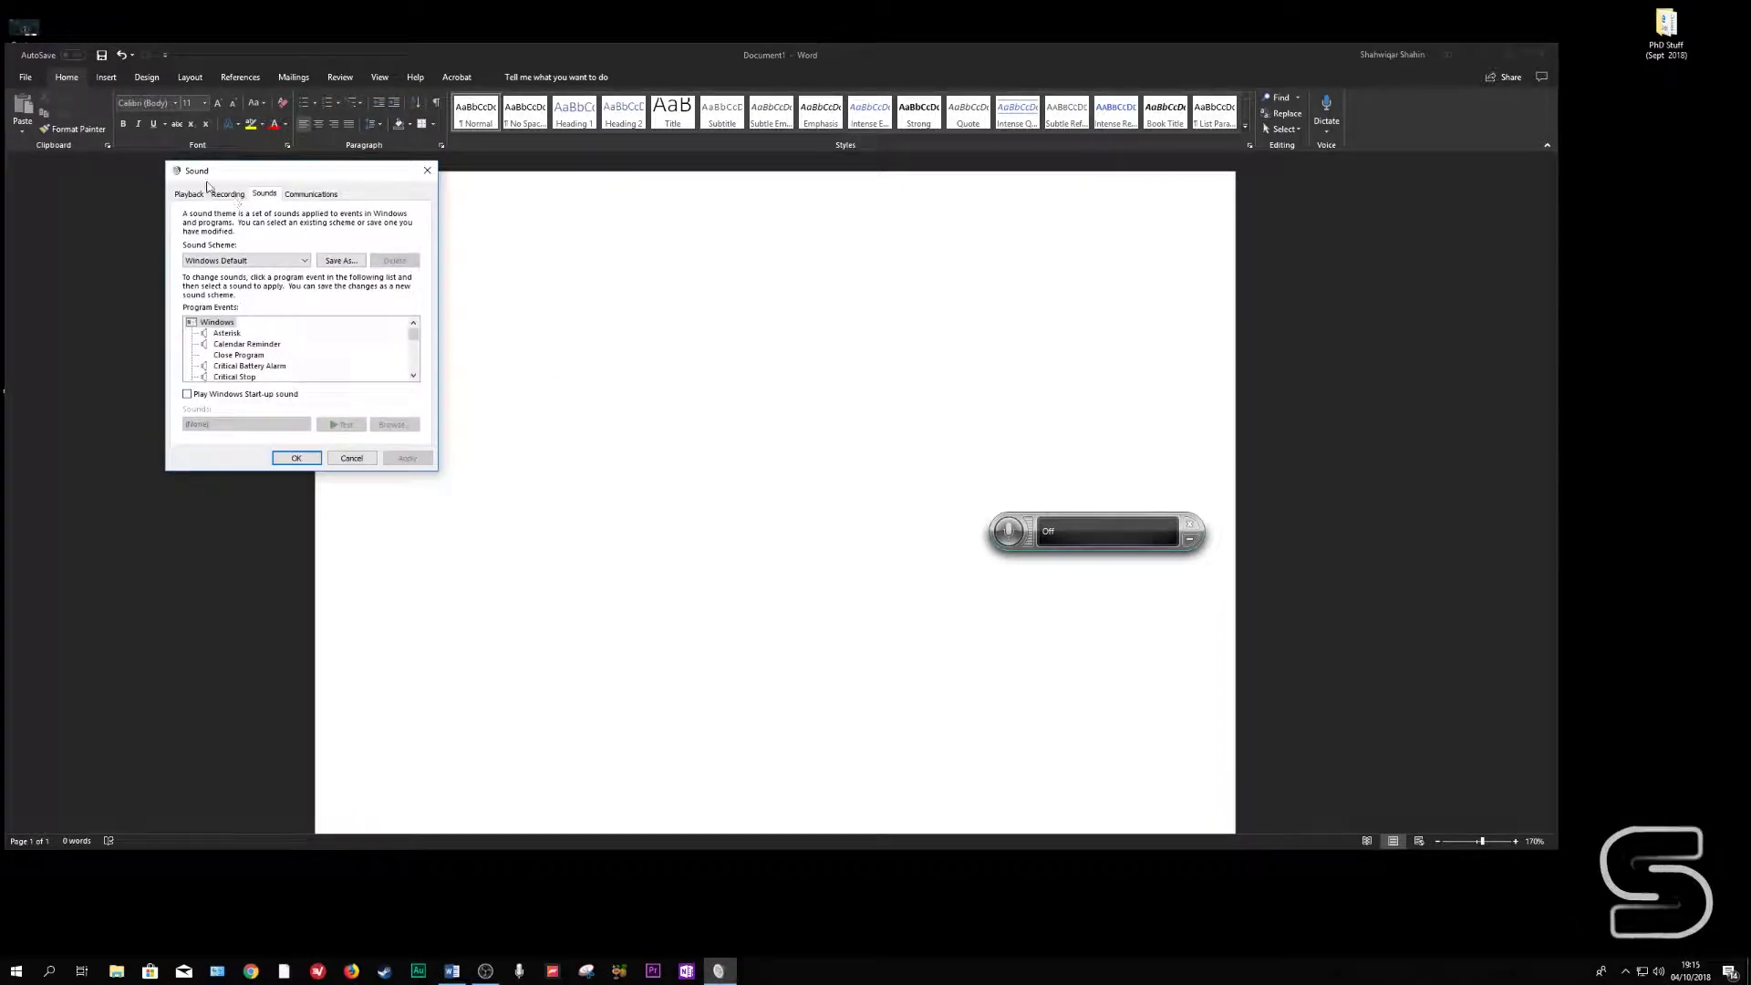
{"action": "left_click", "coordinate": [227, 194]}
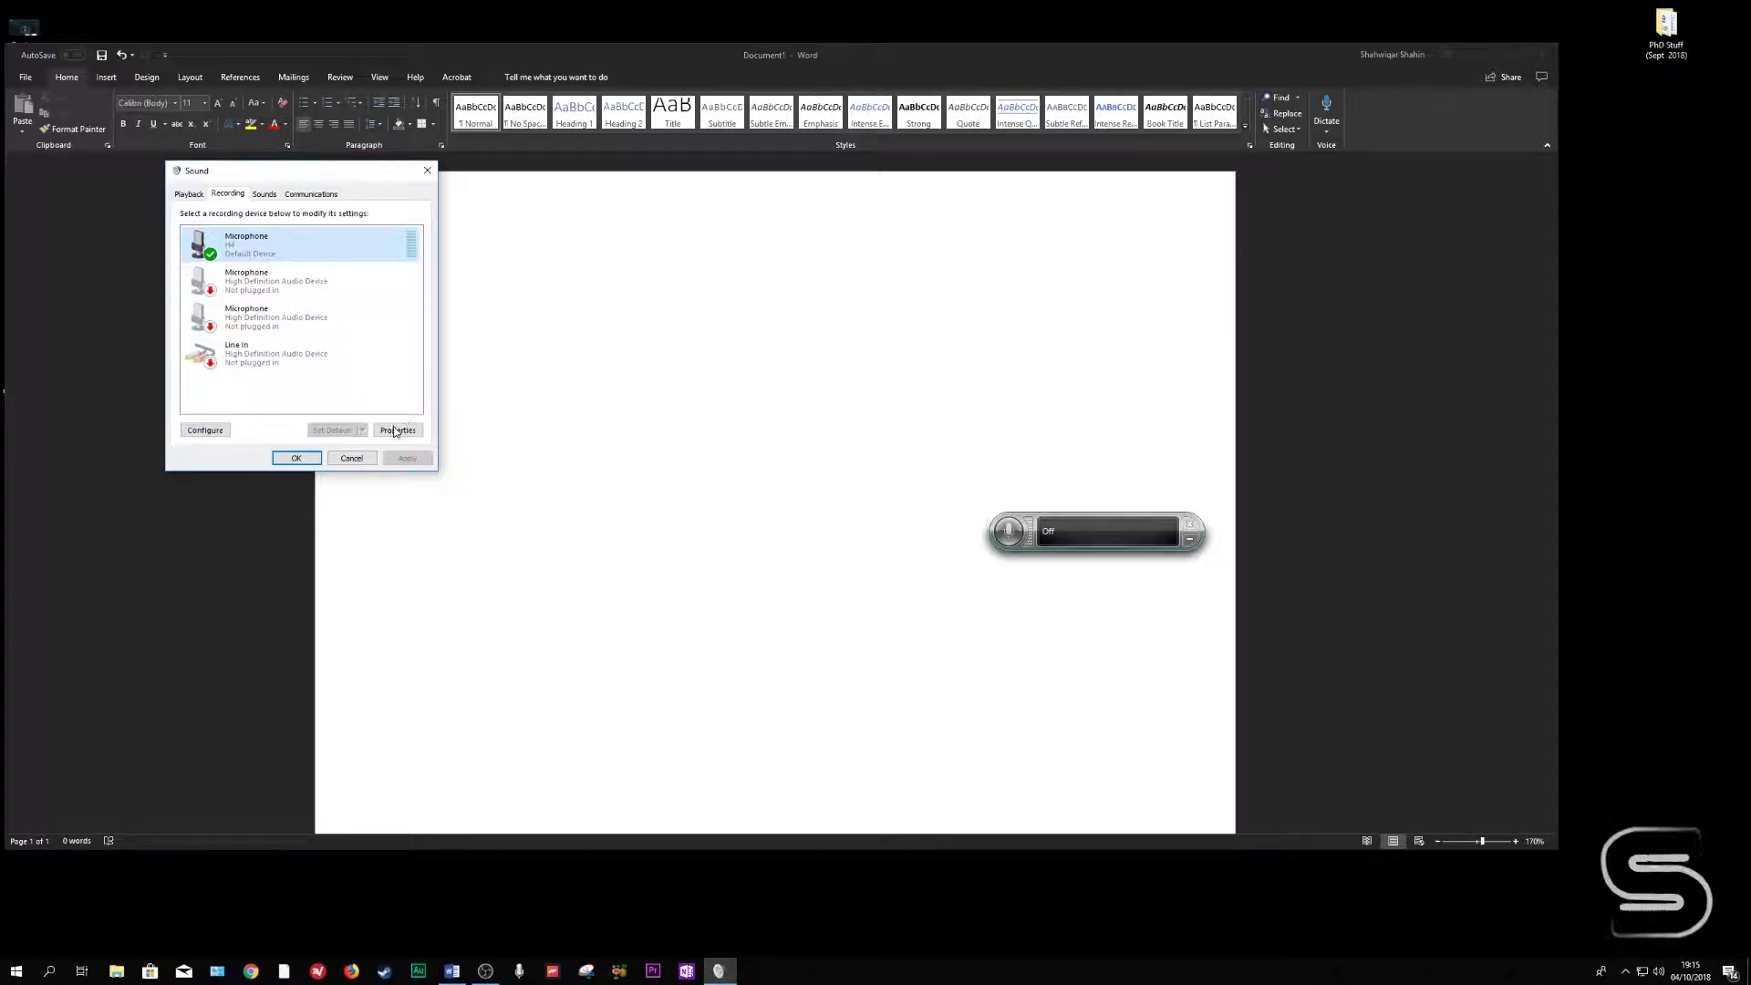
{"action": "left_click", "coordinate": [397, 430]}
{"action": "left_click", "coordinate": [271, 248]}
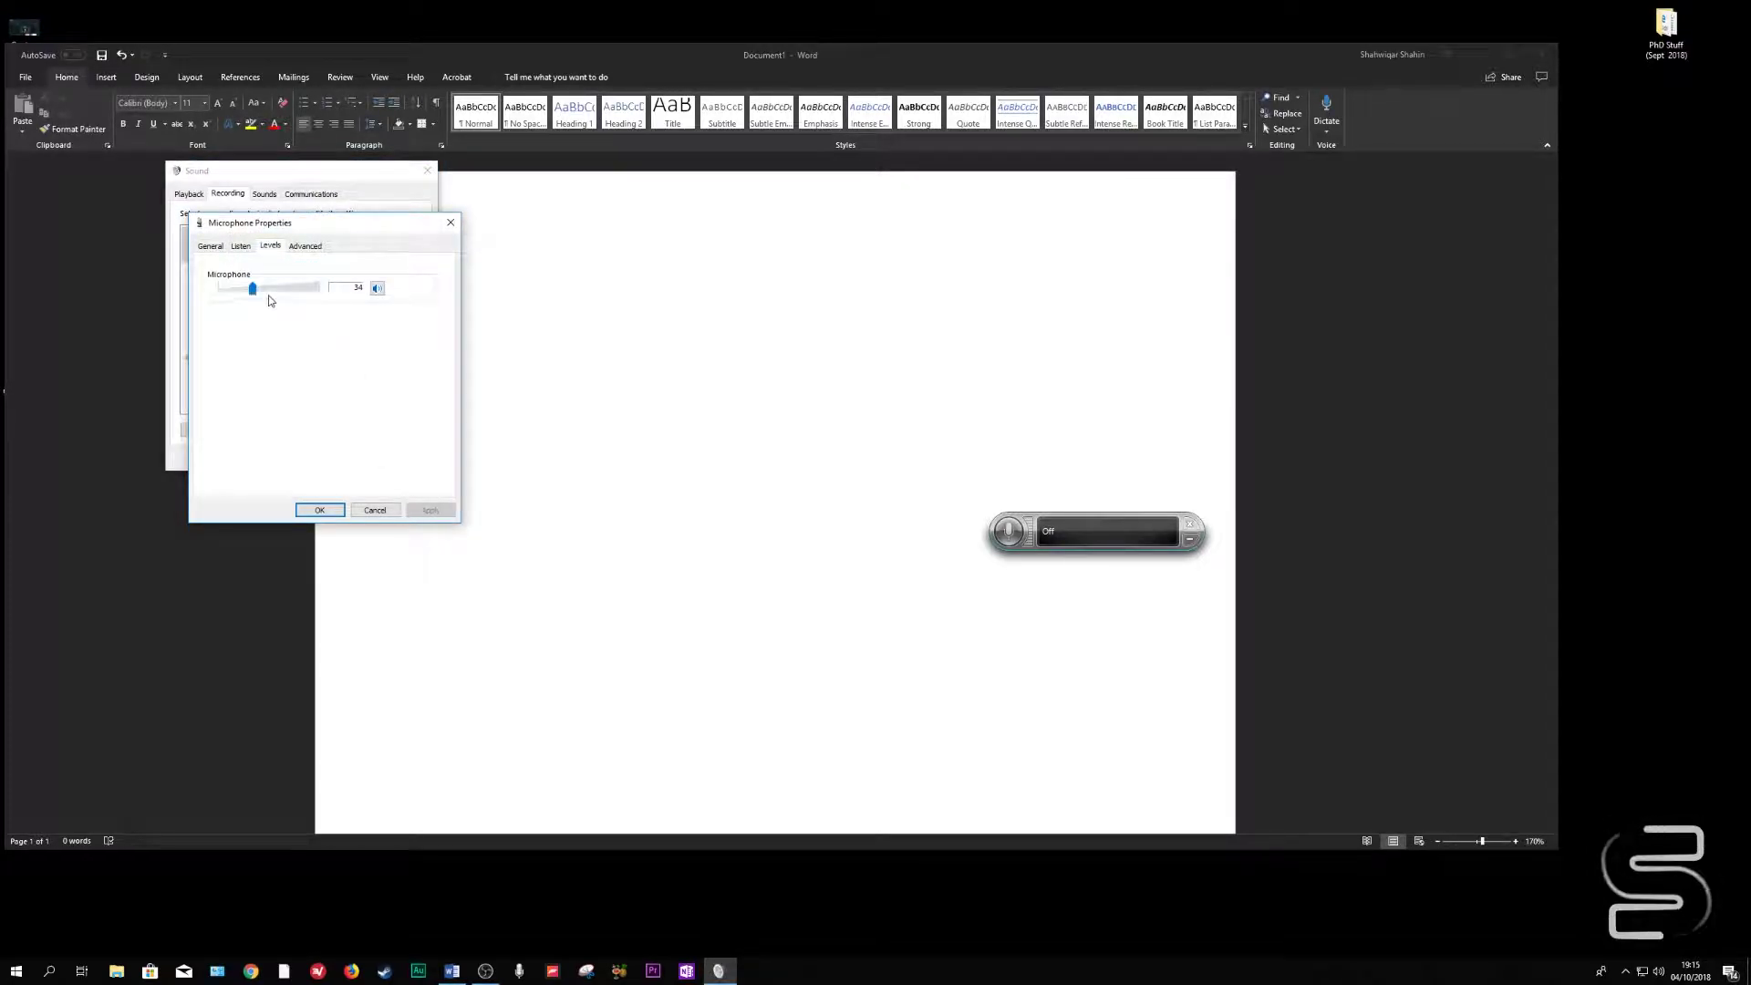
{"action": "left_click", "coordinate": [369, 511]}
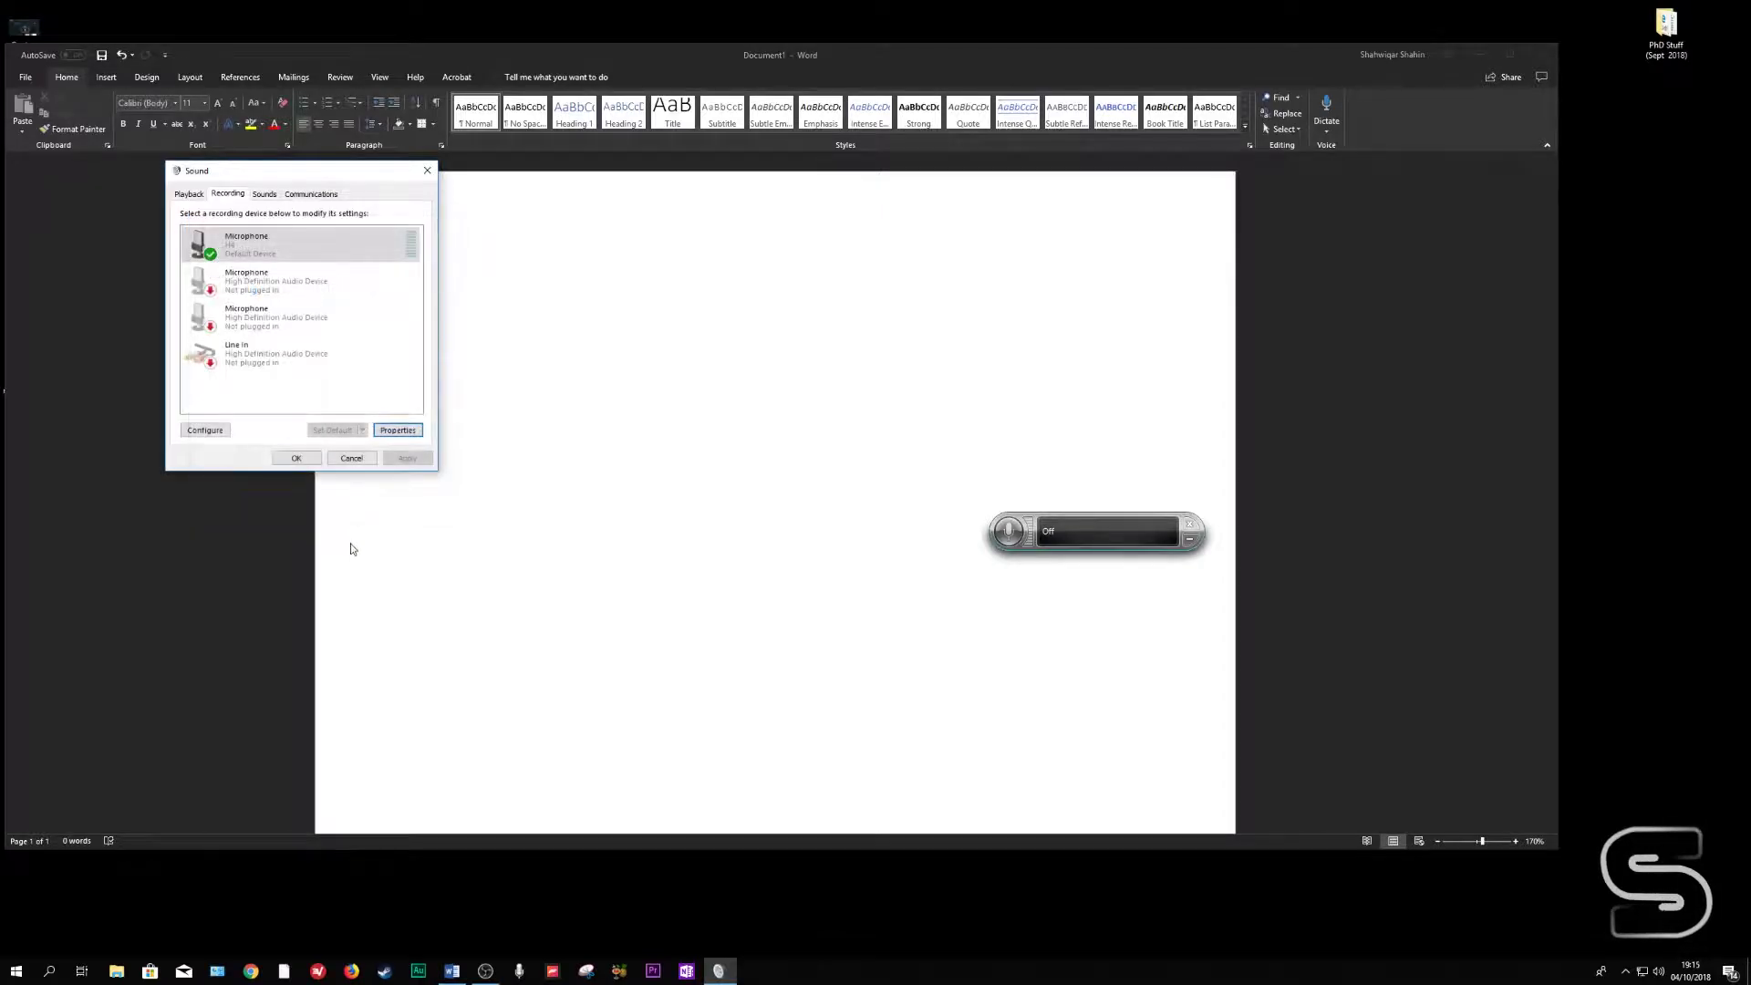
Try enabling both exclusive mode options for the default microphone, and clear exclusive application control again.
{"action": "left_click", "coordinate": [392, 431]}
{"action": "left_click", "coordinate": [305, 247]}
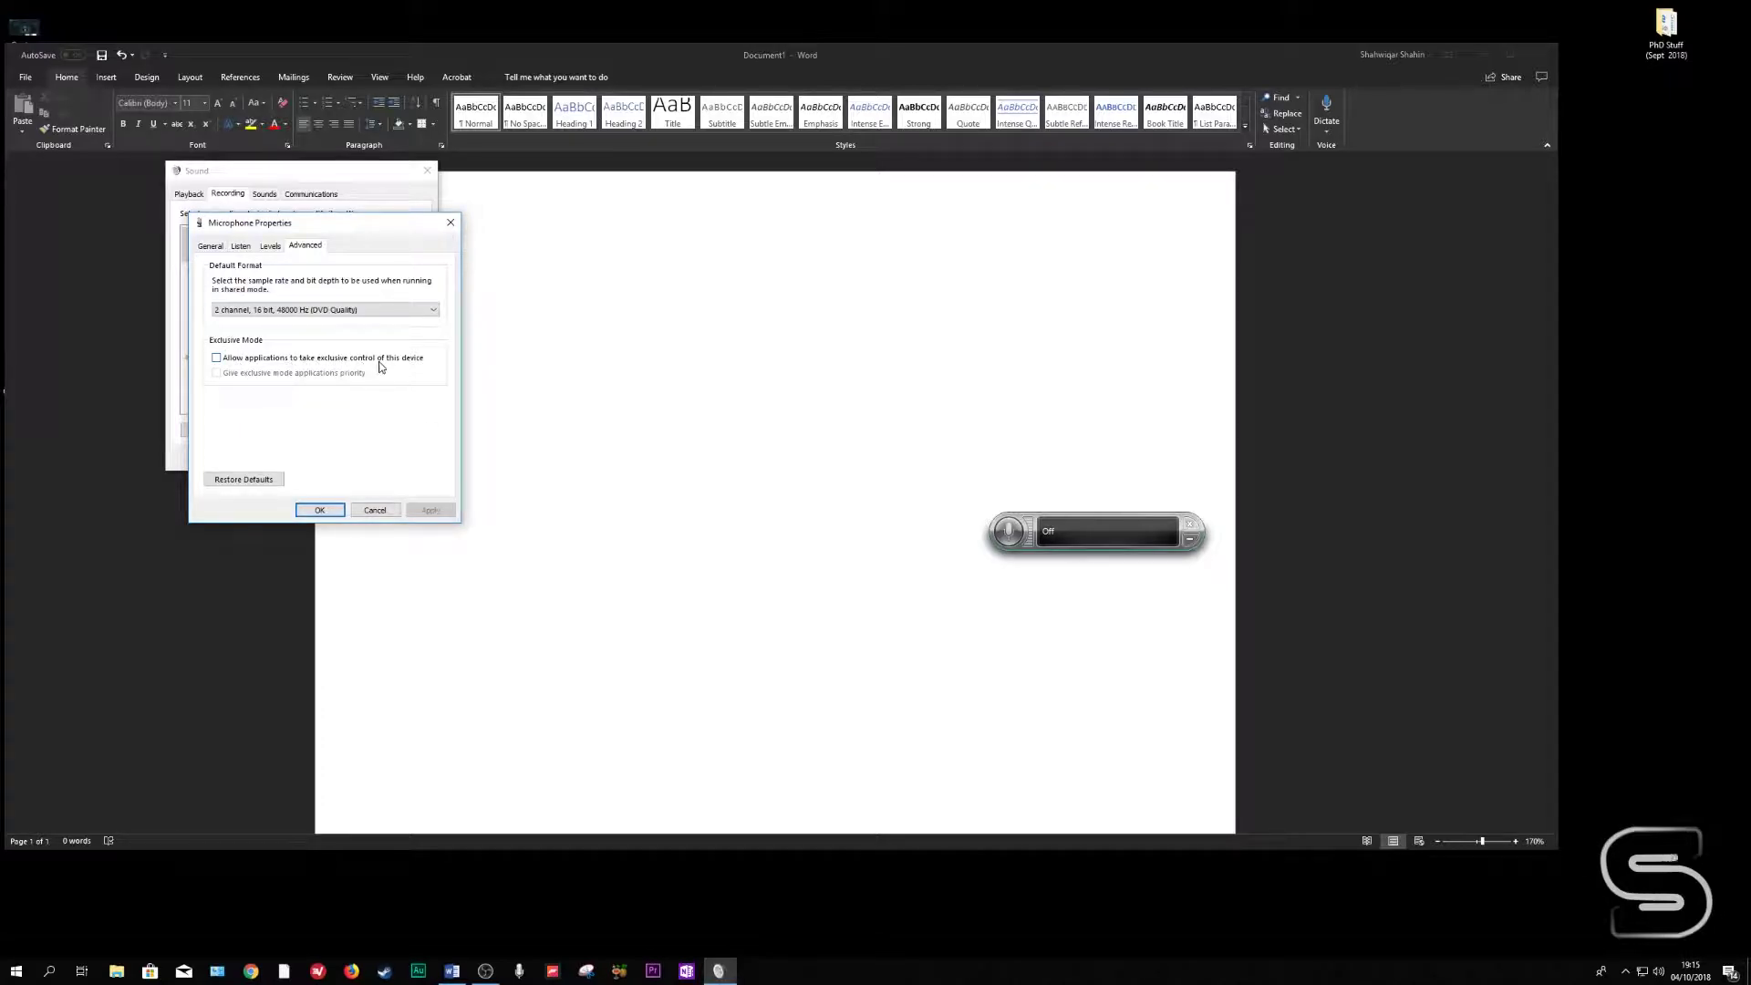
{"action": "left_click", "coordinate": [216, 358]}
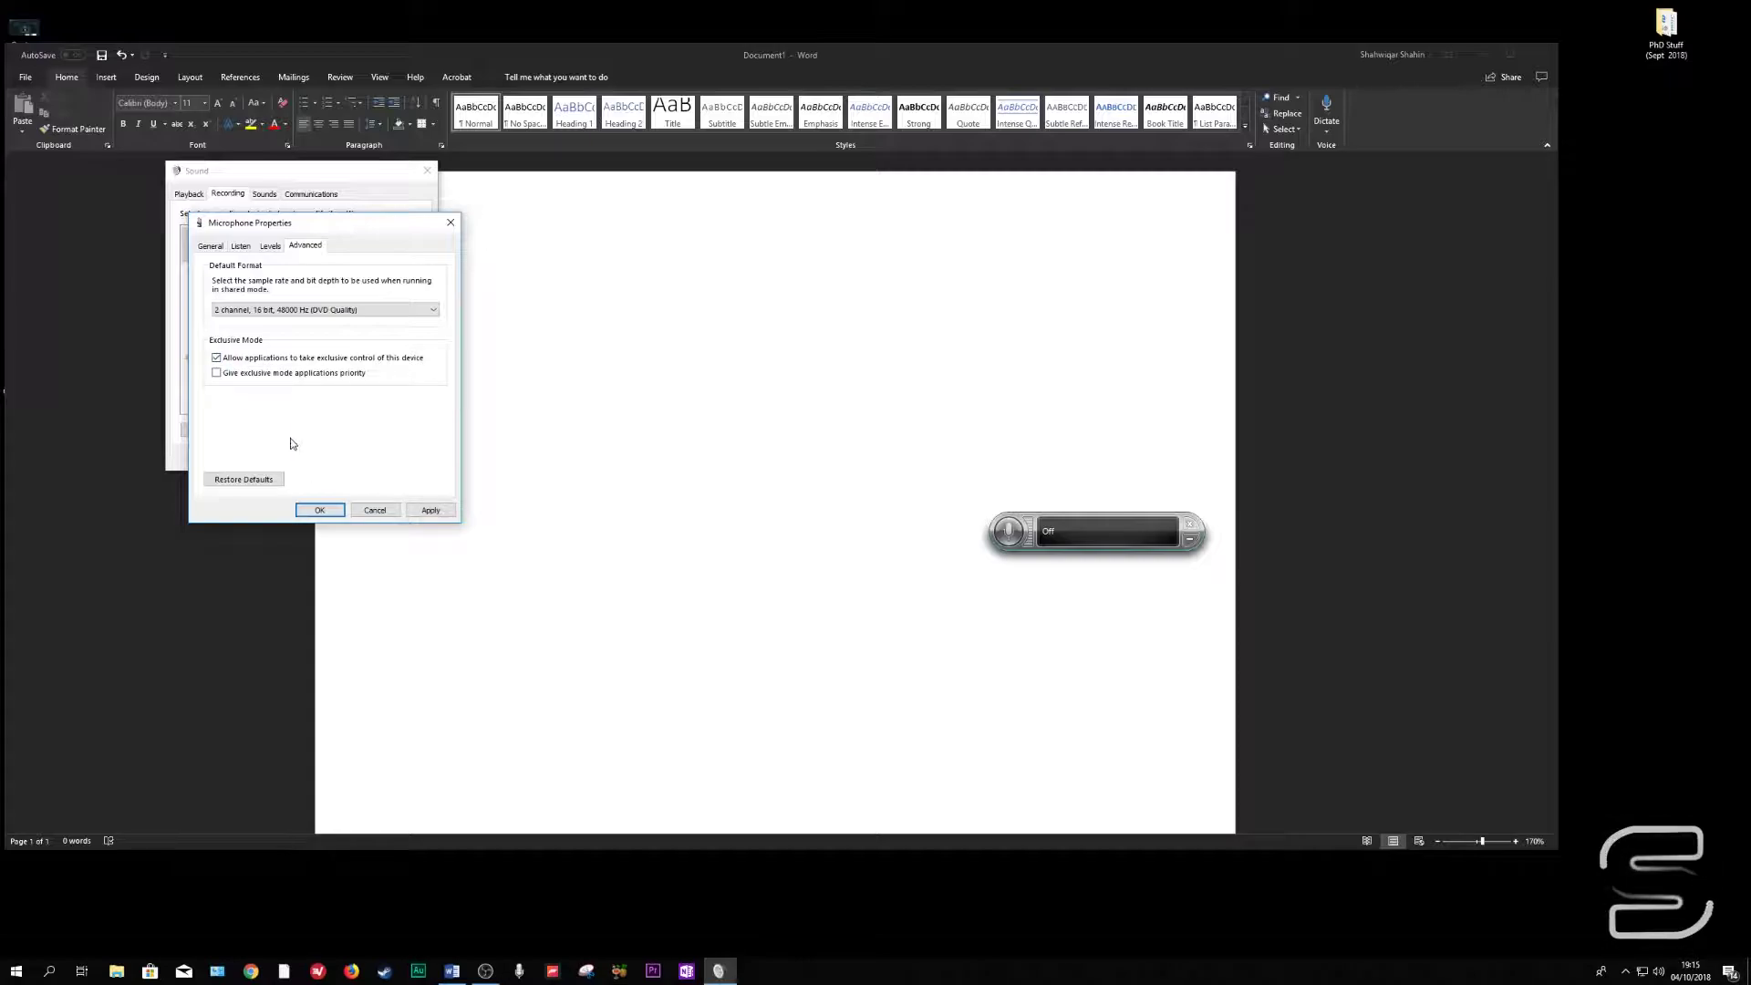
{"action": "left_click", "coordinate": [217, 373]}
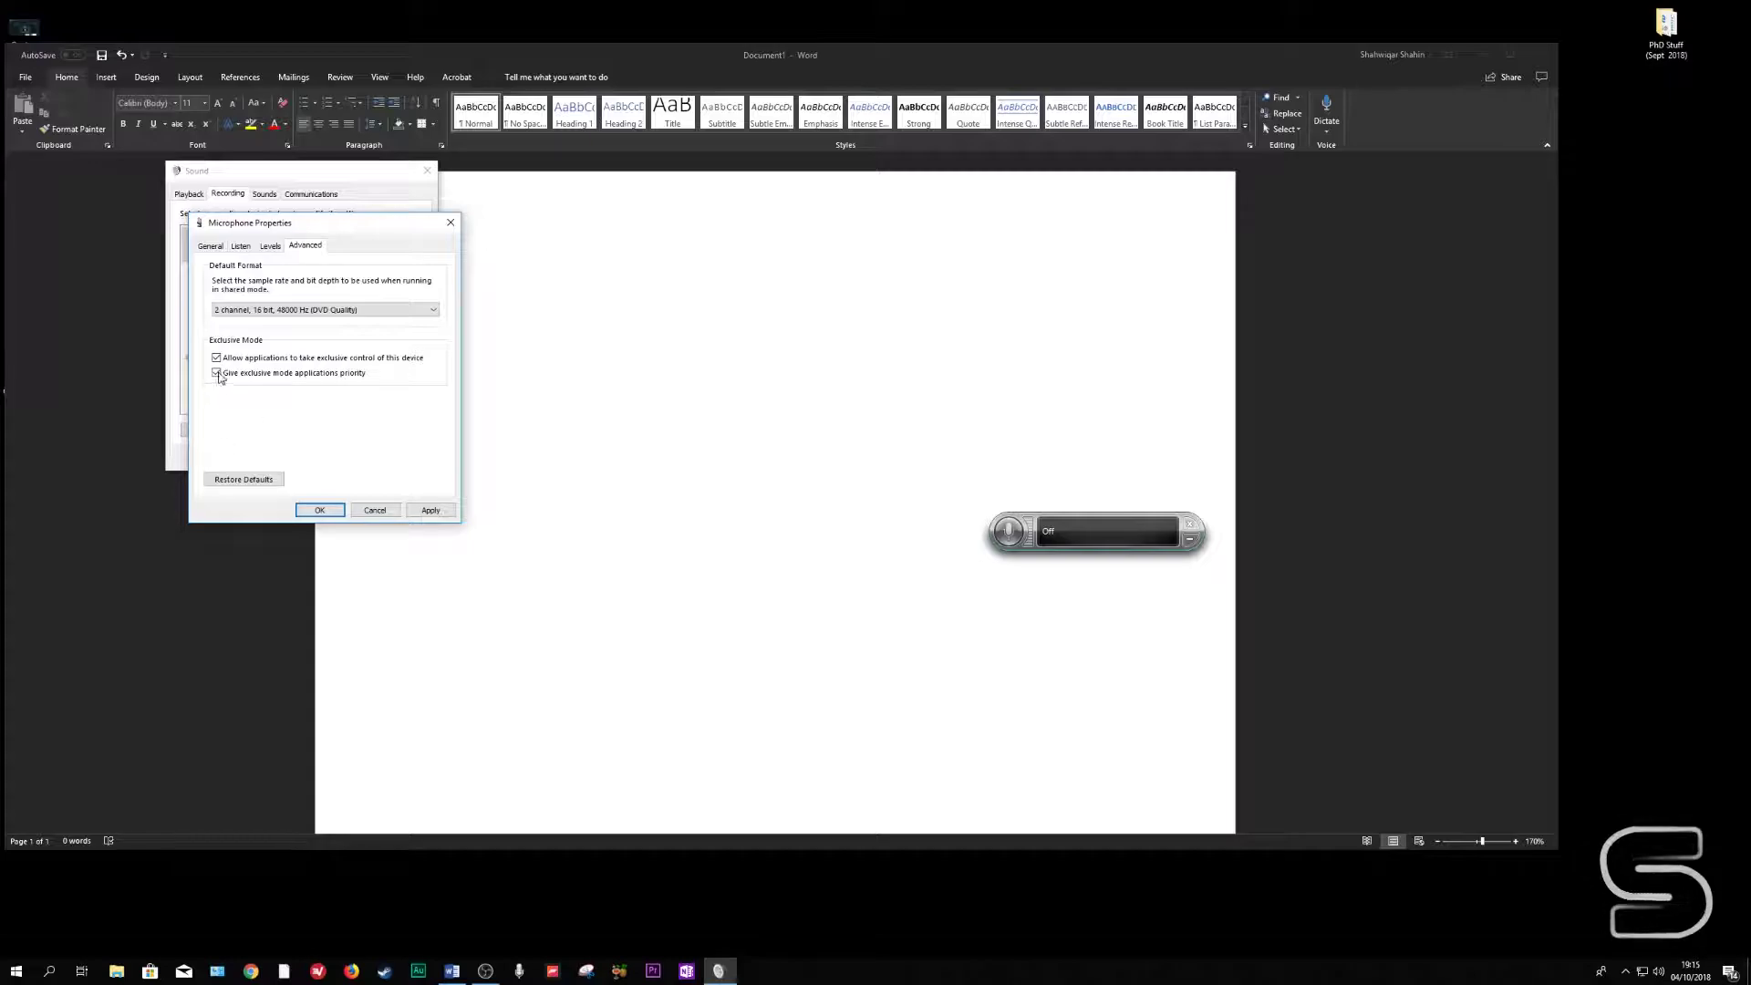
{"action": "left_click", "coordinate": [217, 358]}
{"action": "left_click", "coordinate": [217, 358]}
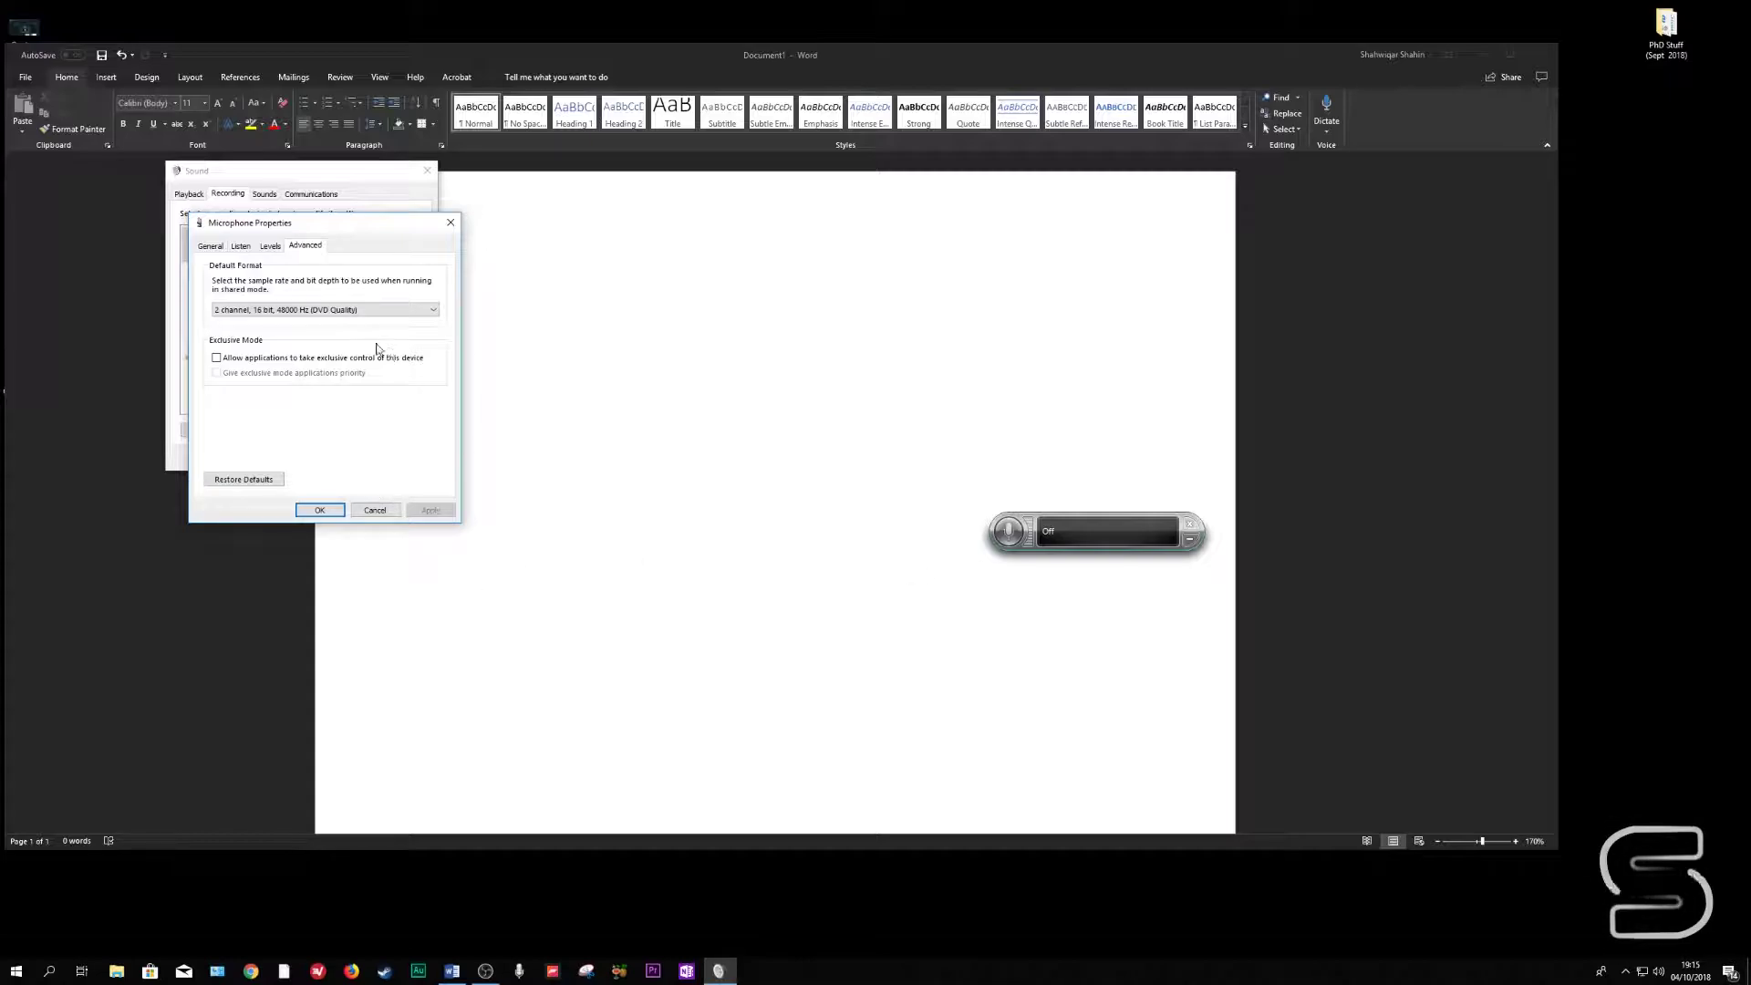
Set the microphone level to 100 and toggle speech recognition to test whether the level holds.
{"action": "left_click", "coordinate": [270, 246]}
{"action": "left_click_drag", "start_coordinate": [252, 290], "coordinate": [323, 289]}
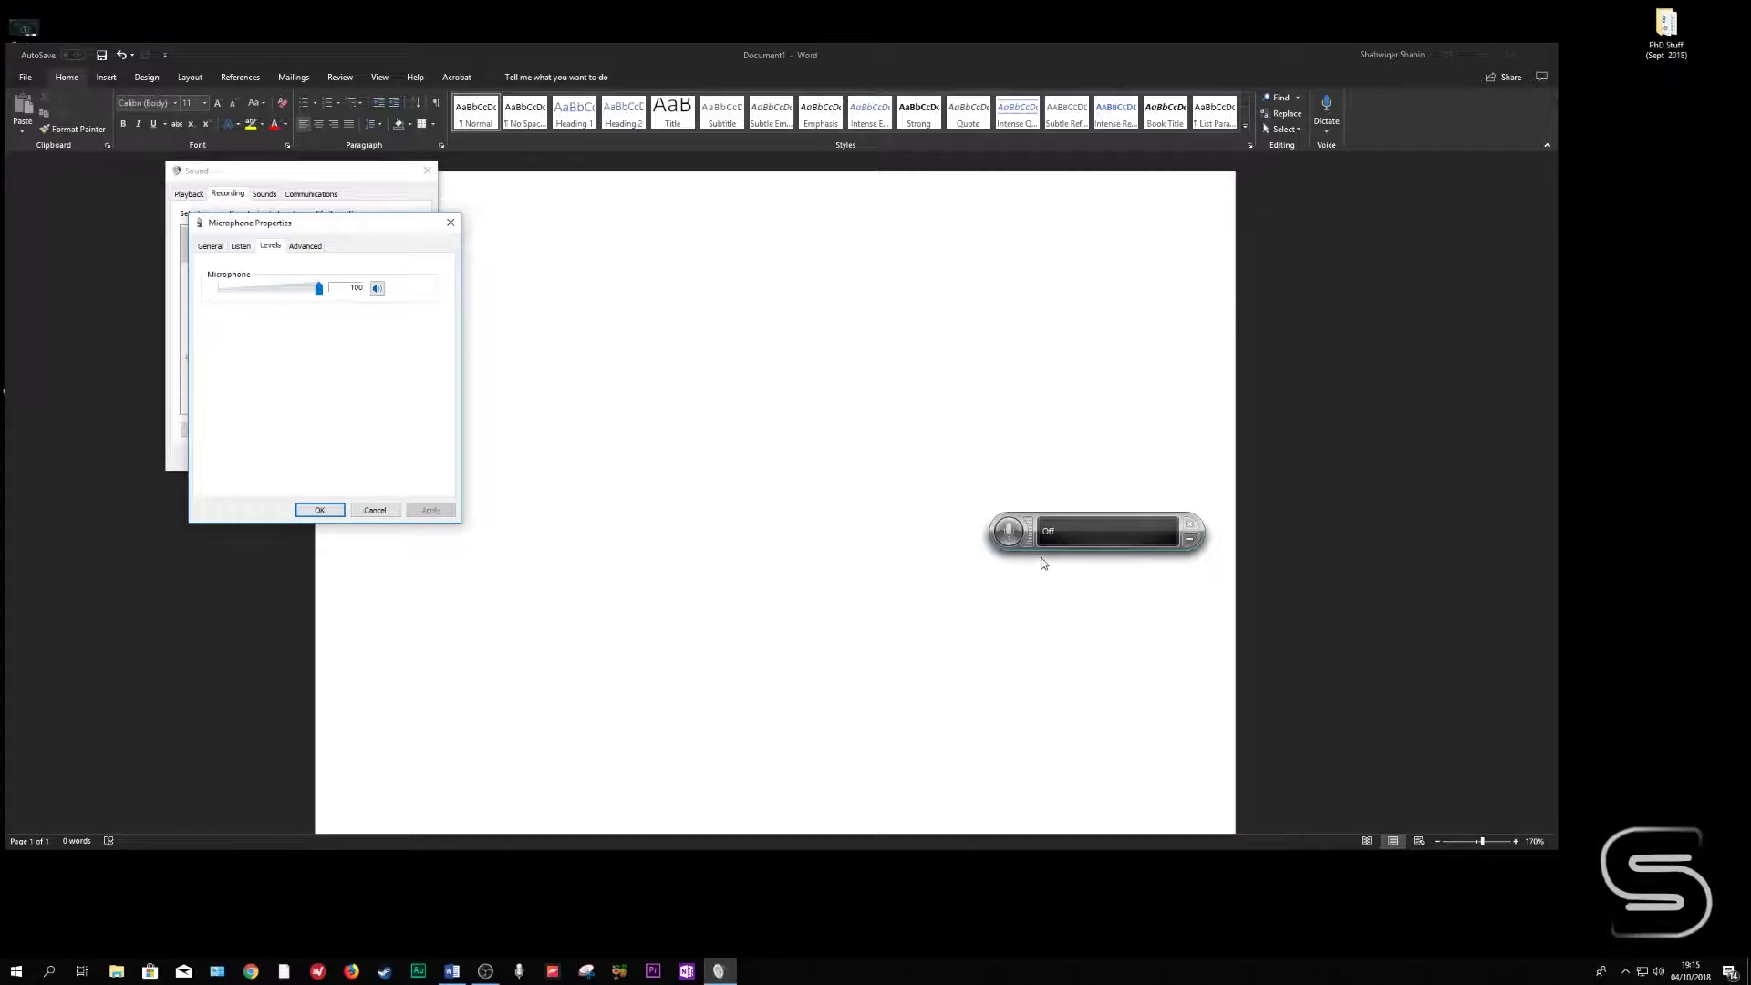
{"action": "key", "text": "ctrl+super"}
Recheck the exclusive mode options, raise the microphone level to 100 again, and switch speech recognition on and off.
{"action": "left_click", "coordinate": [304, 247]}
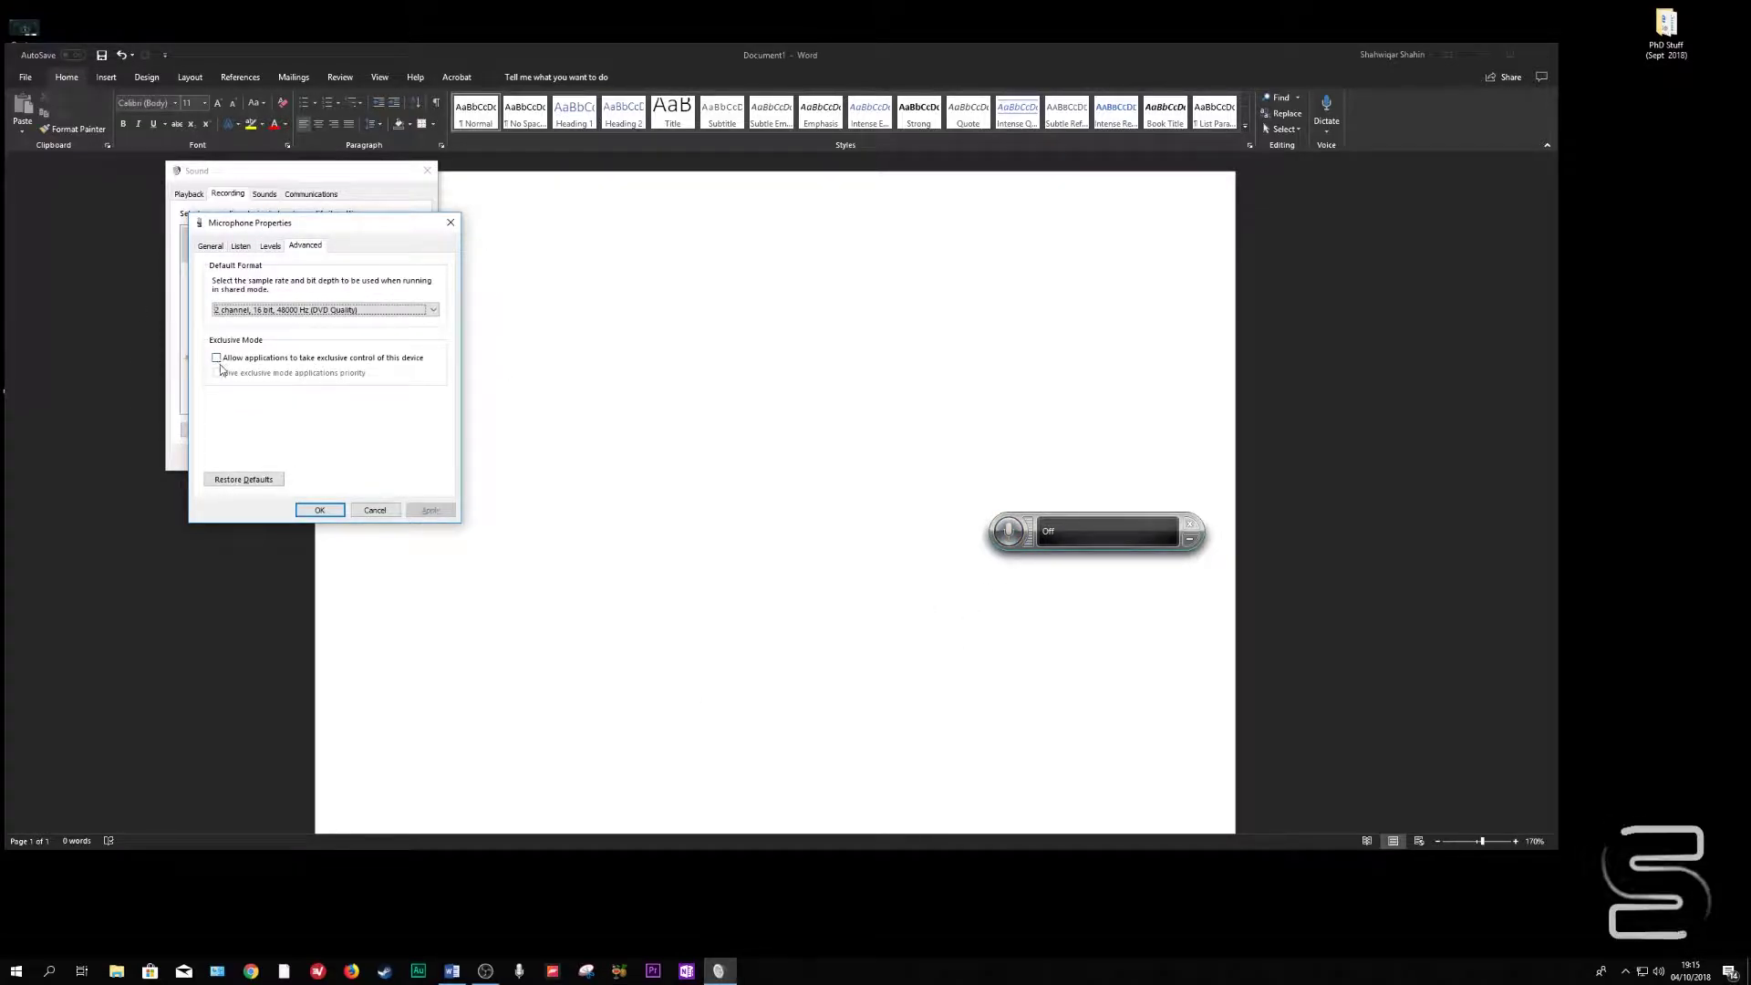
{"action": "left_click", "coordinate": [270, 246]}
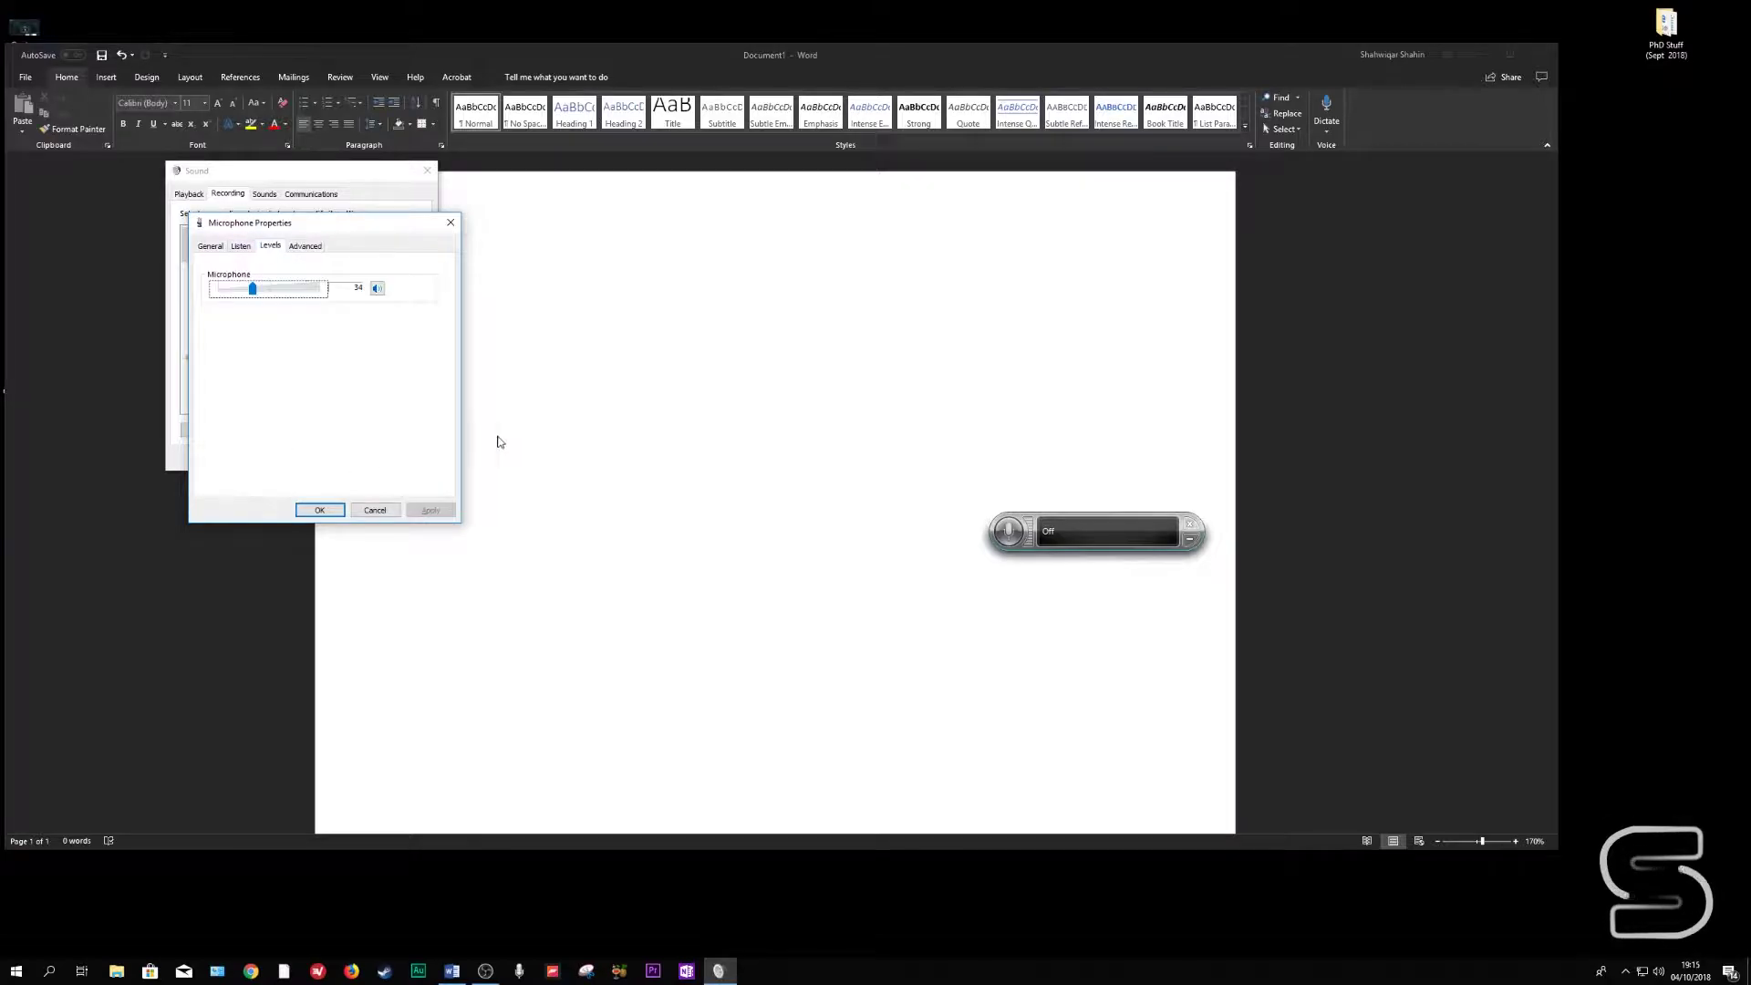
{"action": "left_click", "coordinate": [274, 292]}
{"action": "left_click_drag", "start_coordinate": [264, 292], "coordinate": [921, 566]}
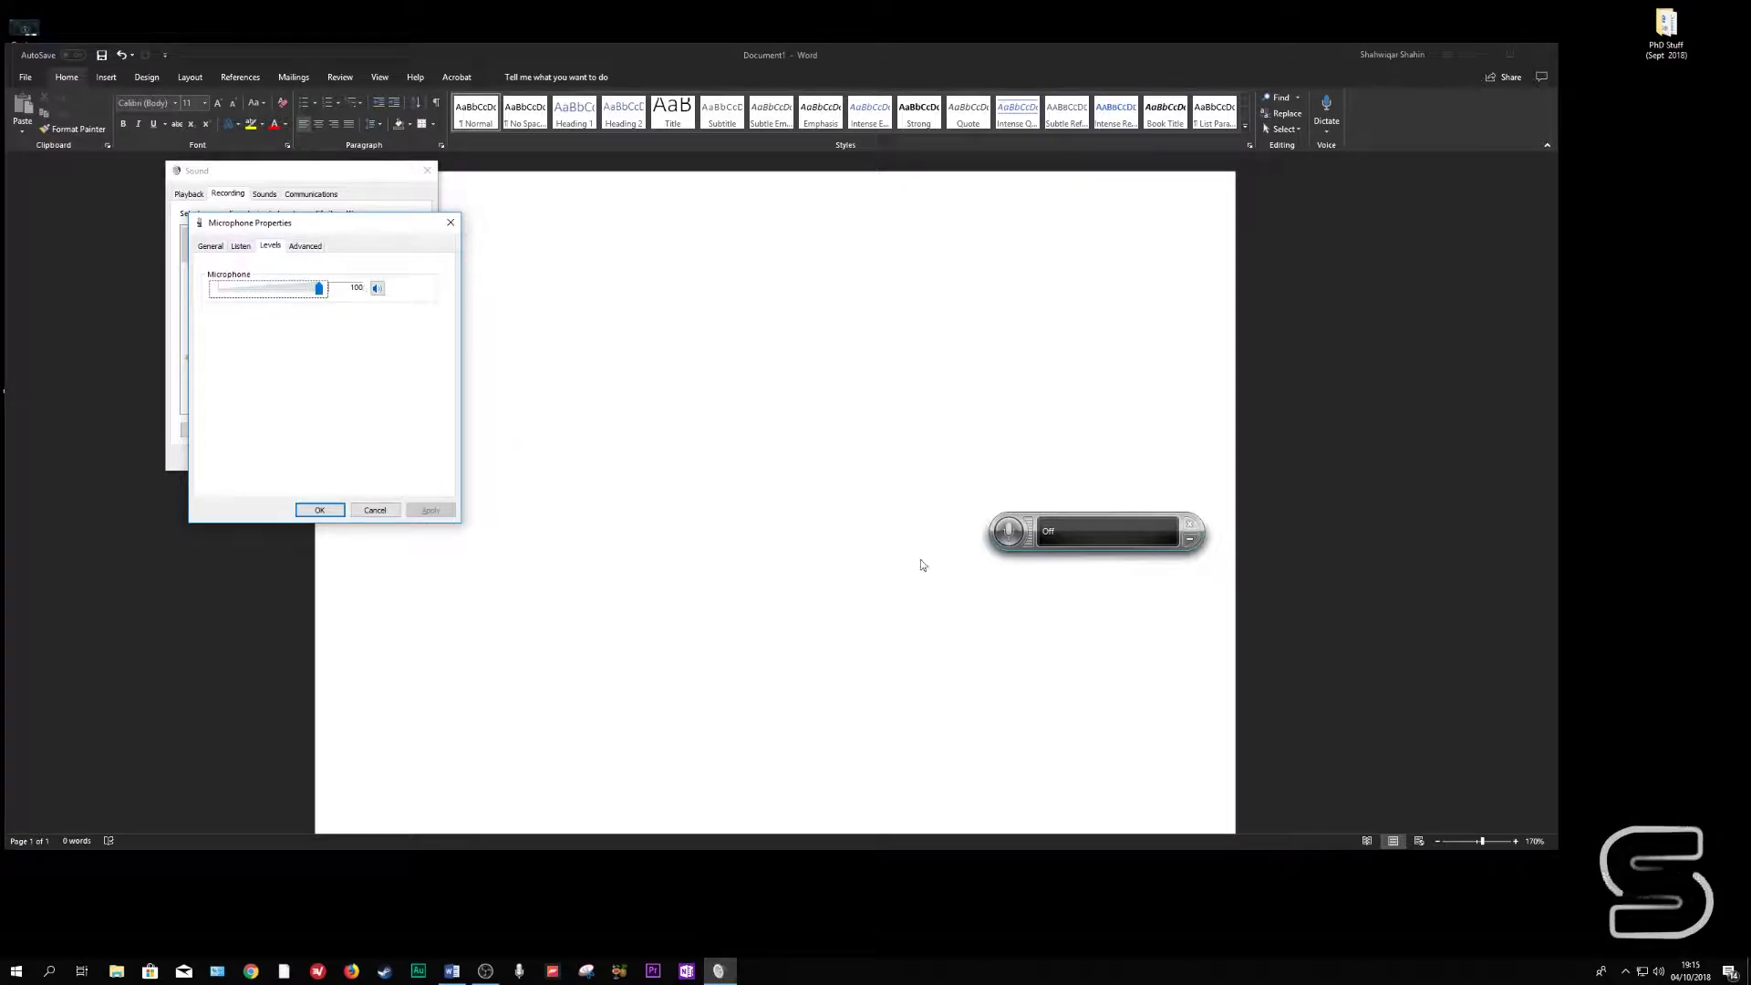
{"action": "left_click", "coordinate": [1025, 532]}
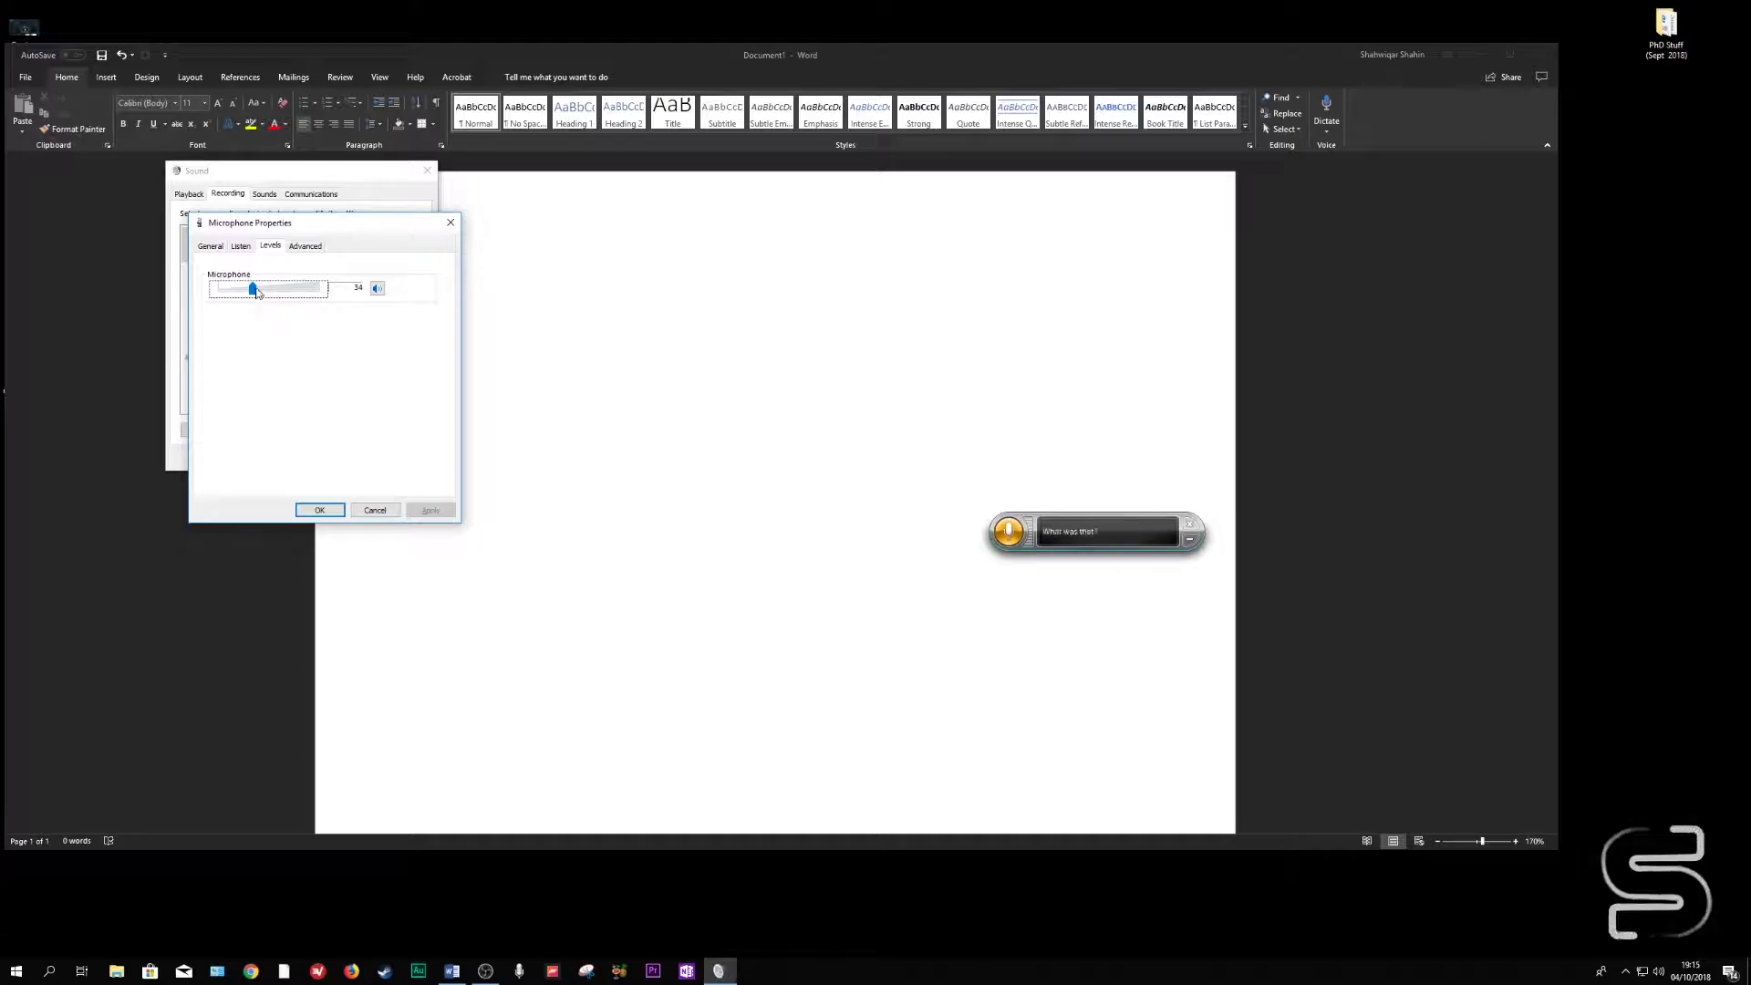
{"action": "left_click", "coordinate": [999, 532]}
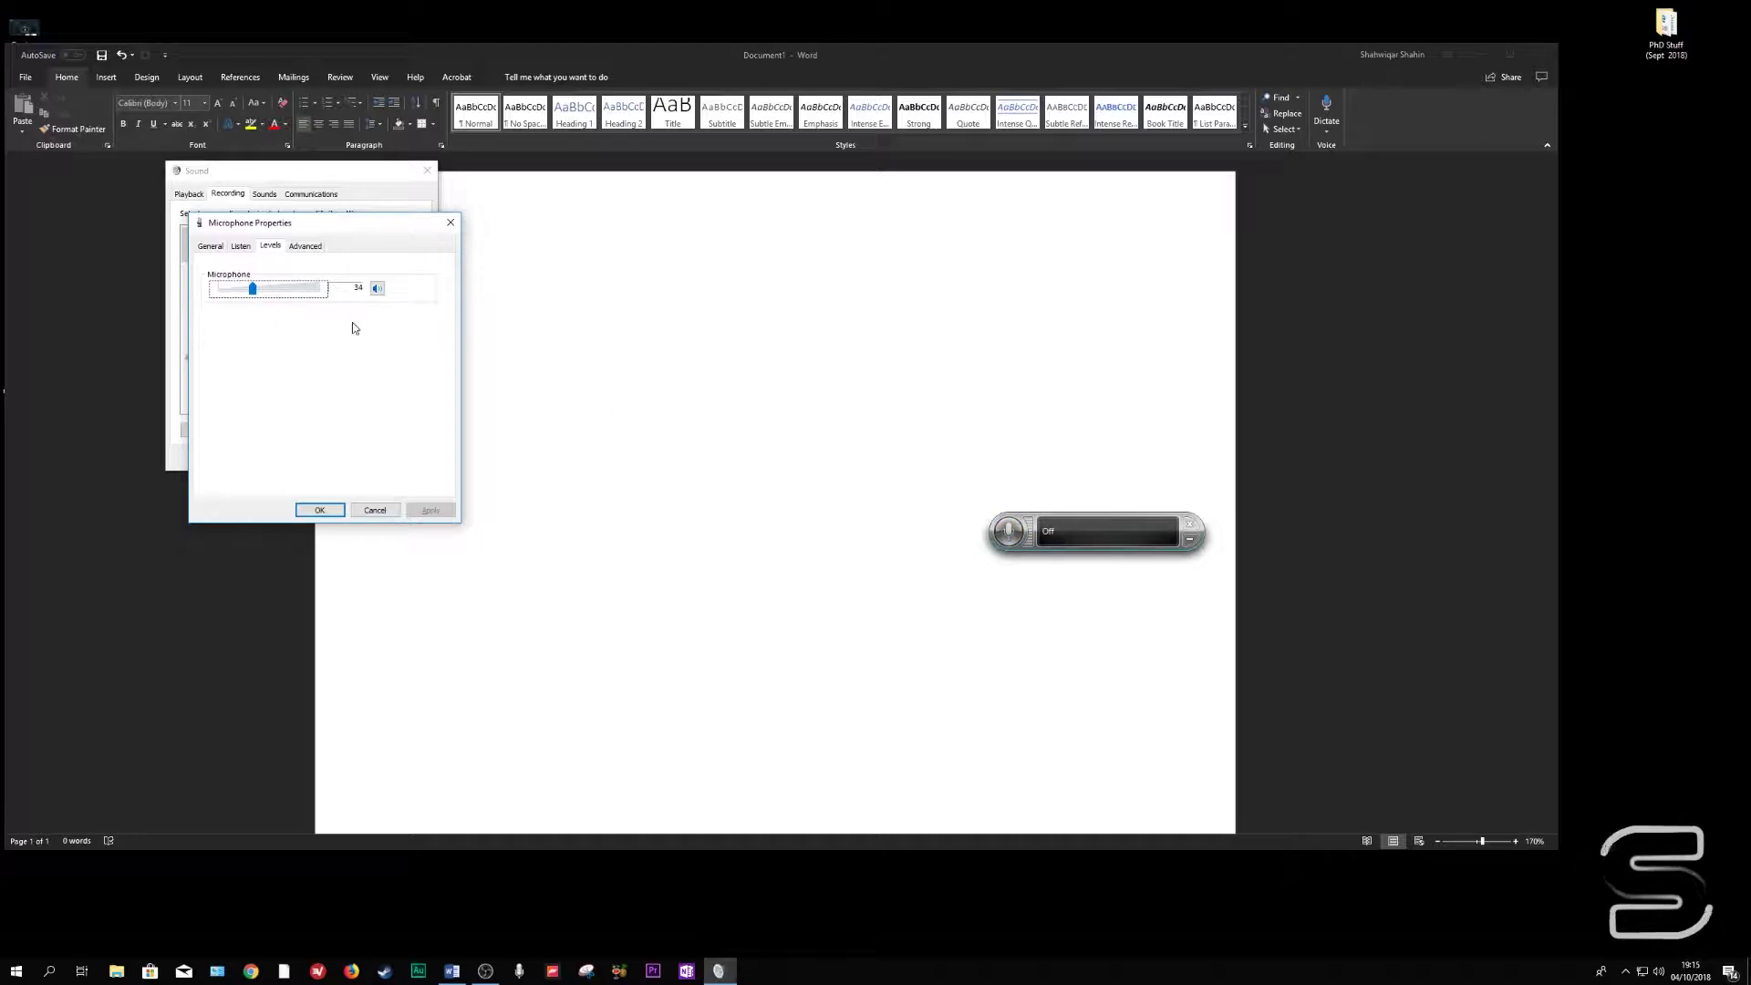
Try microphone levels of 100, 33 and 0, and toggle speech recognition to test its effect on the level.
{"action": "left_click_drag", "start_coordinate": [260, 290], "coordinate": [371, 295]}
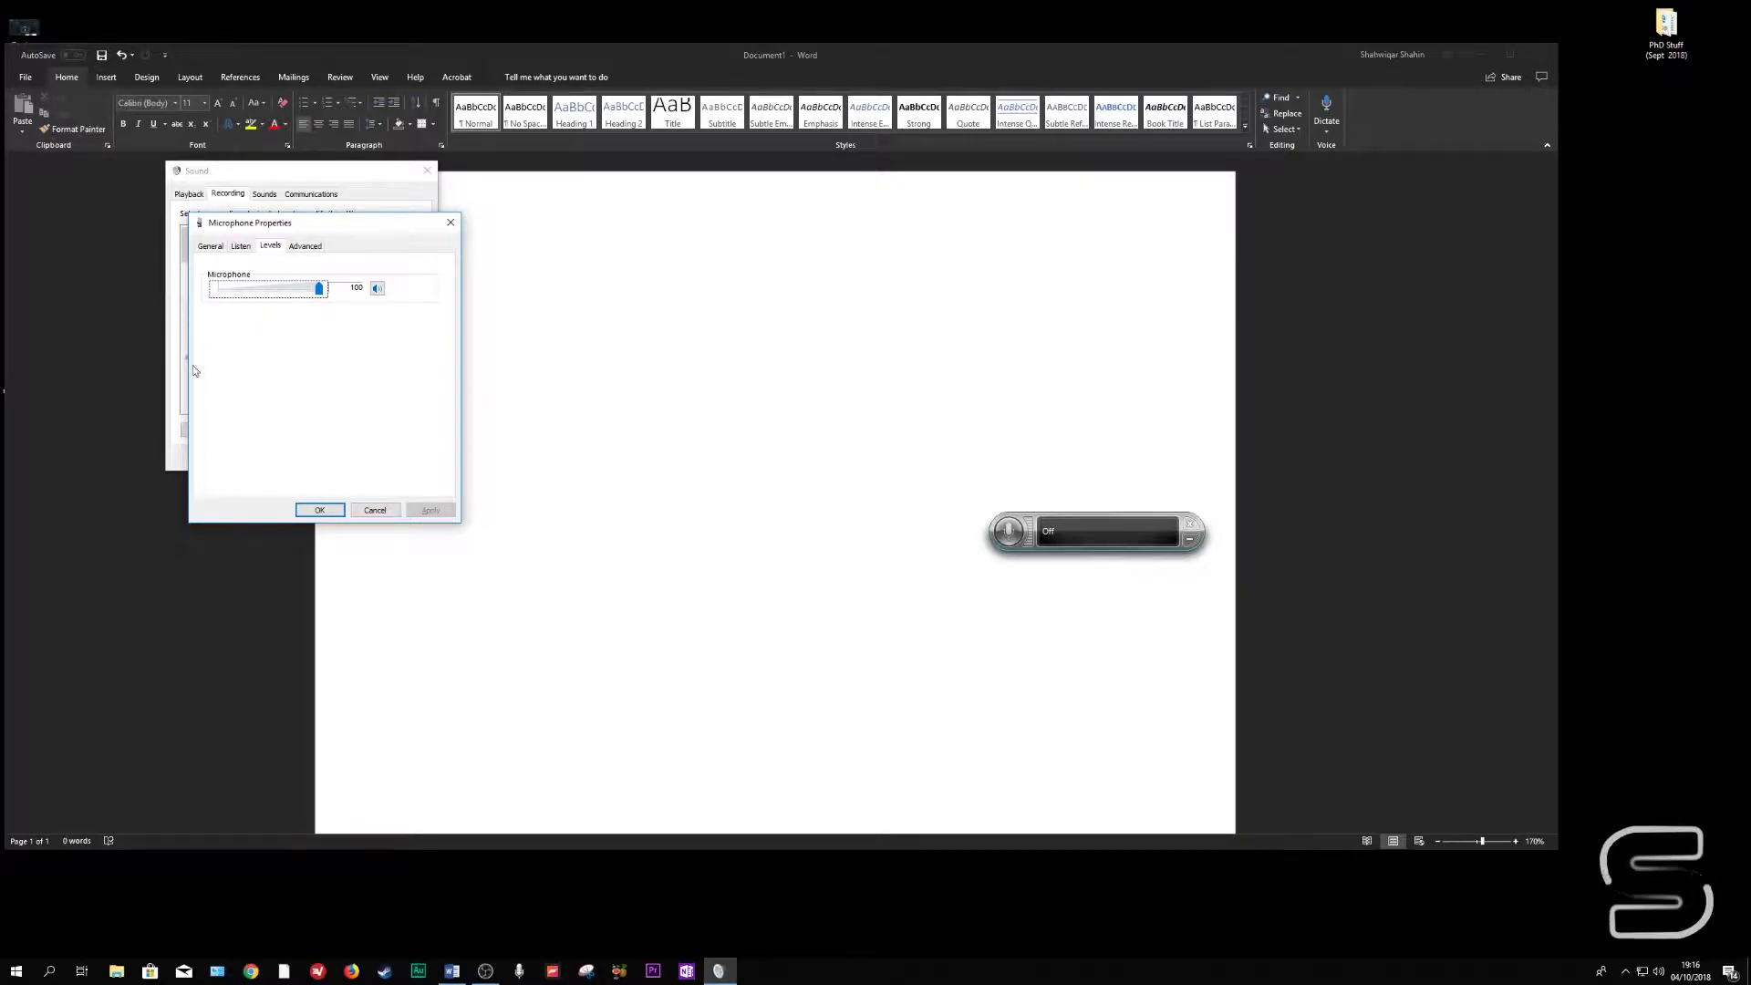
{"action": "left_click_drag", "start_coordinate": [318, 290], "coordinate": [254, 294]}
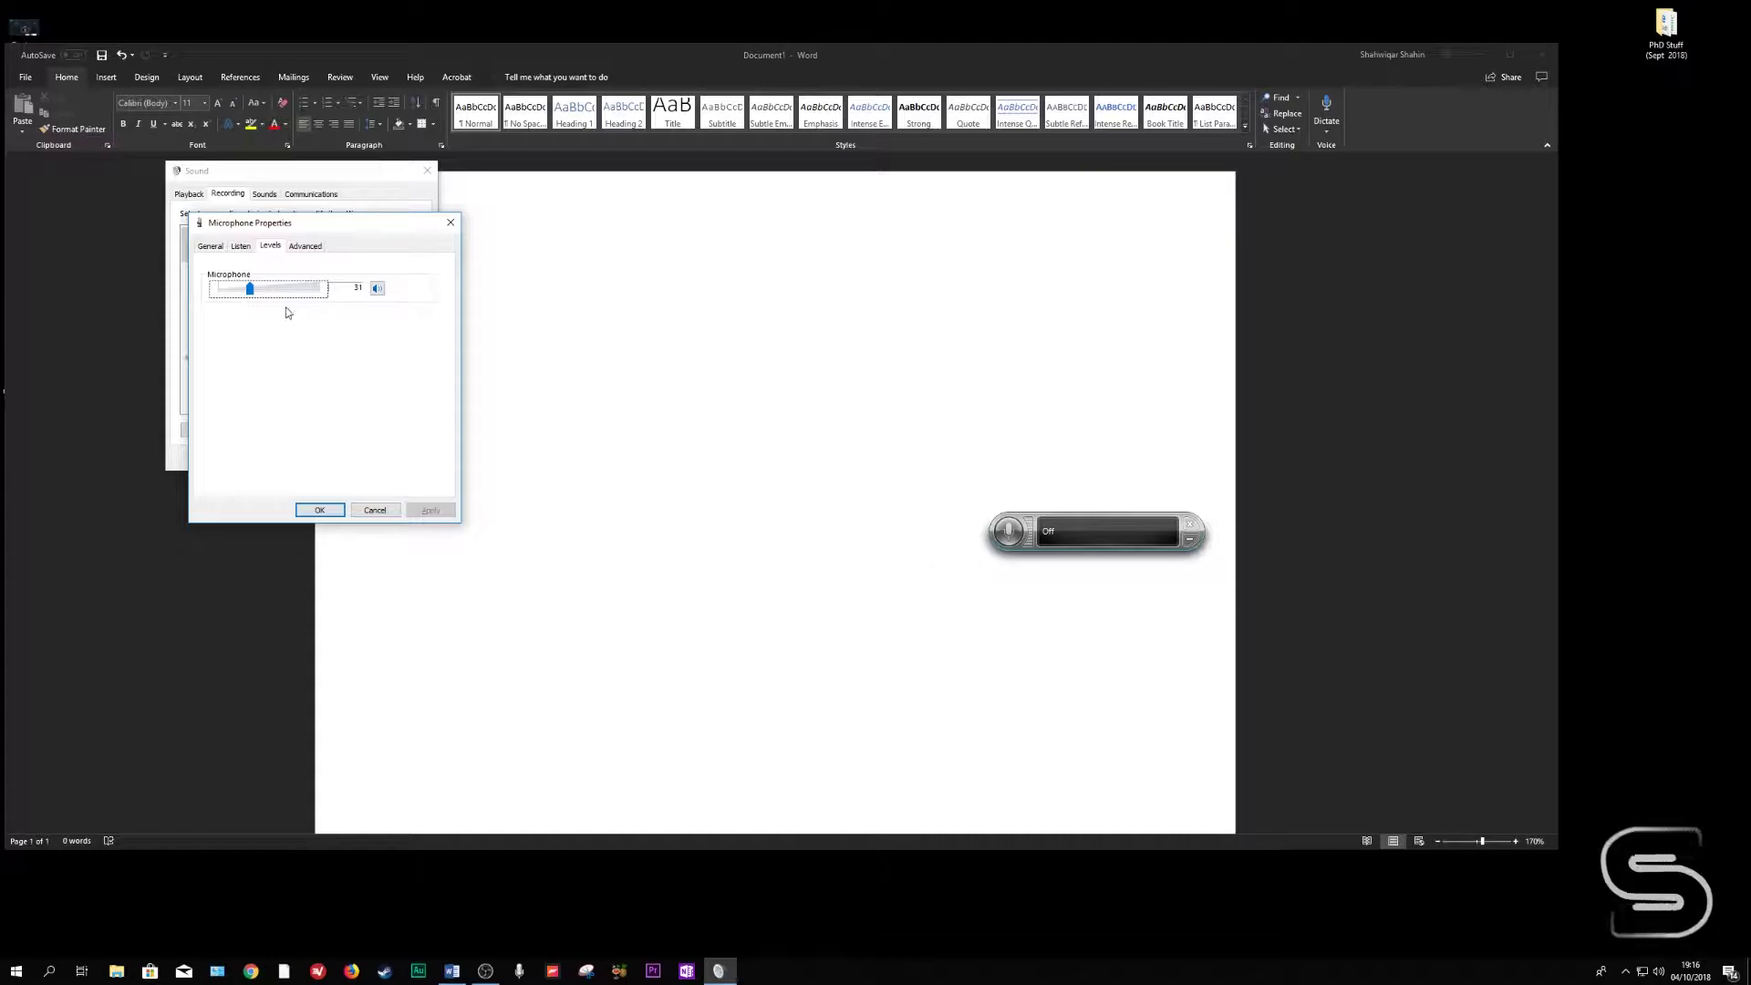
{"action": "left_click_drag", "start_coordinate": [250, 291], "coordinate": [194, 294]}
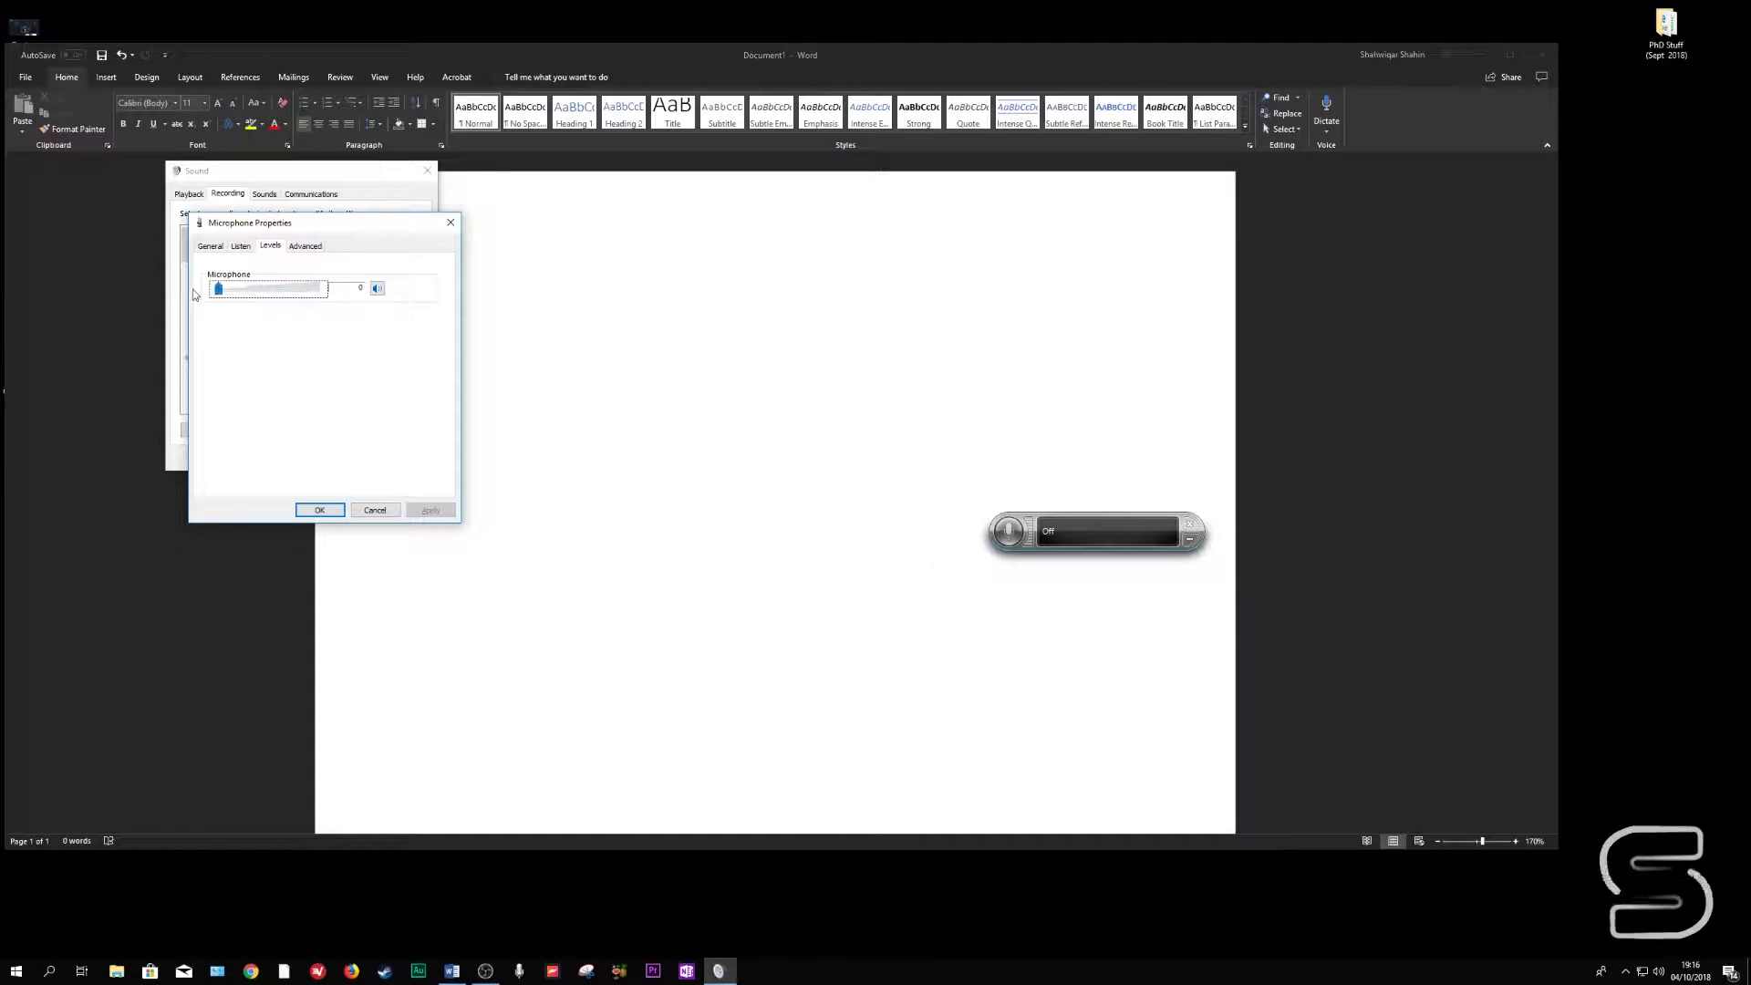
{"action": "left_click", "coordinate": [1008, 531]}
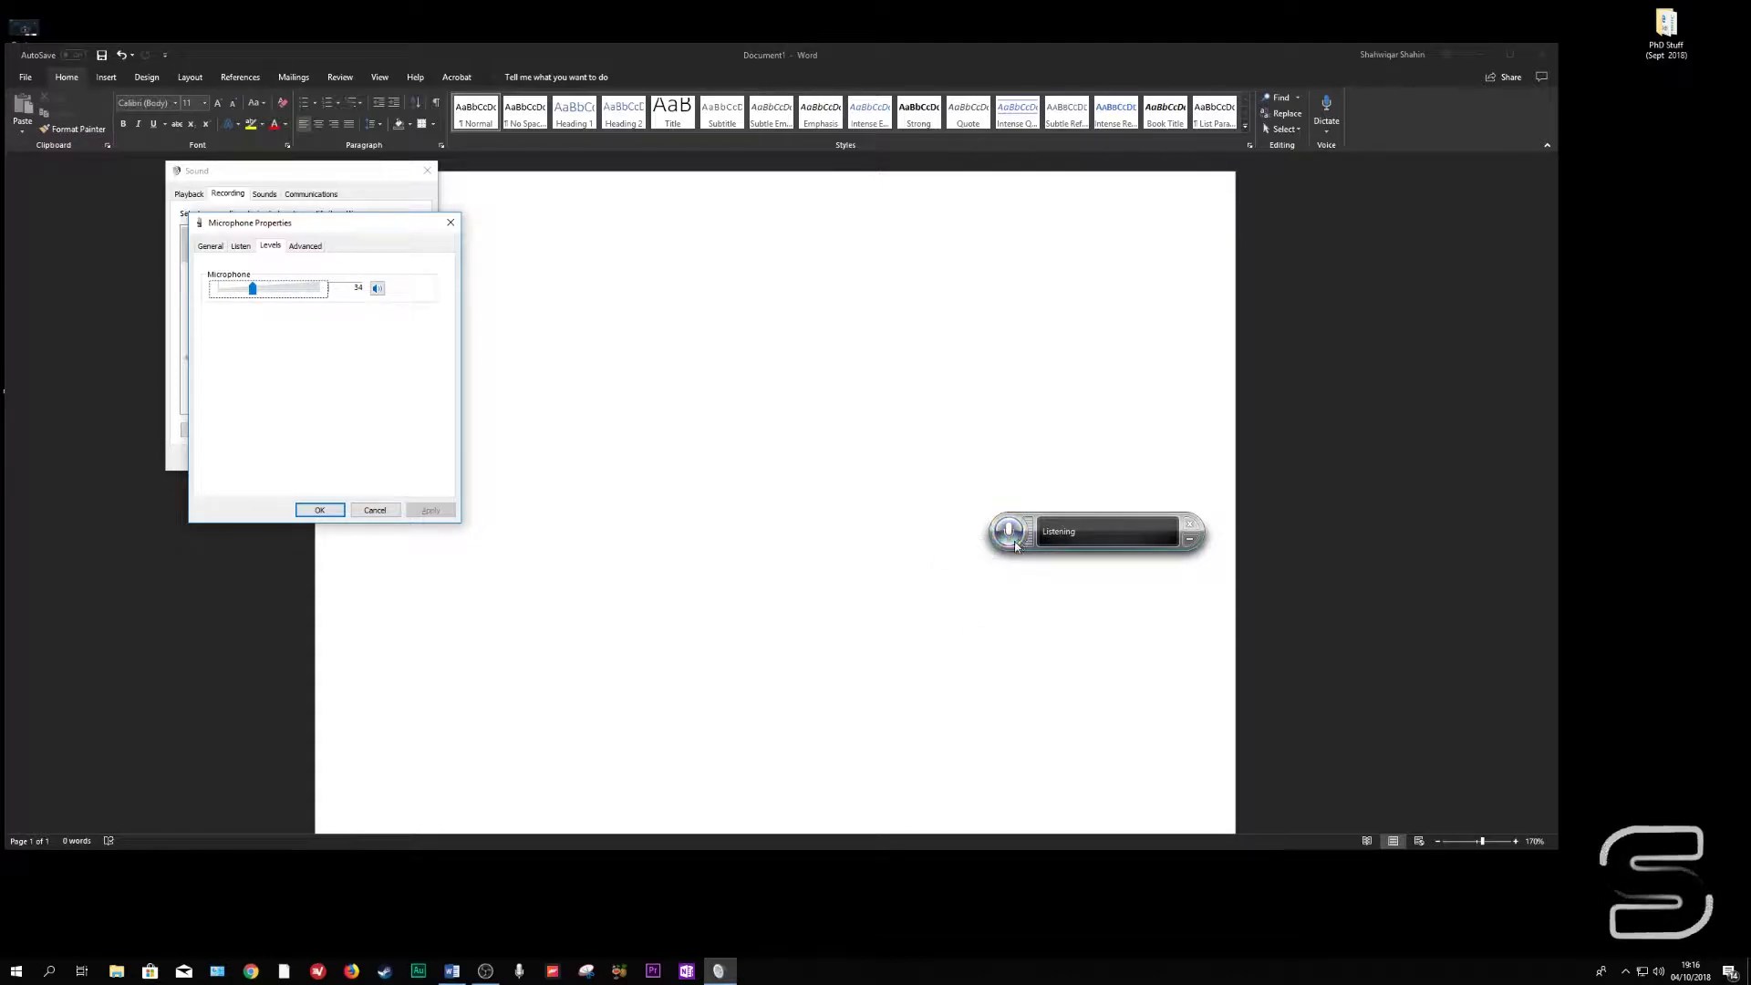
{"action": "left_click", "coordinate": [1007, 531]}
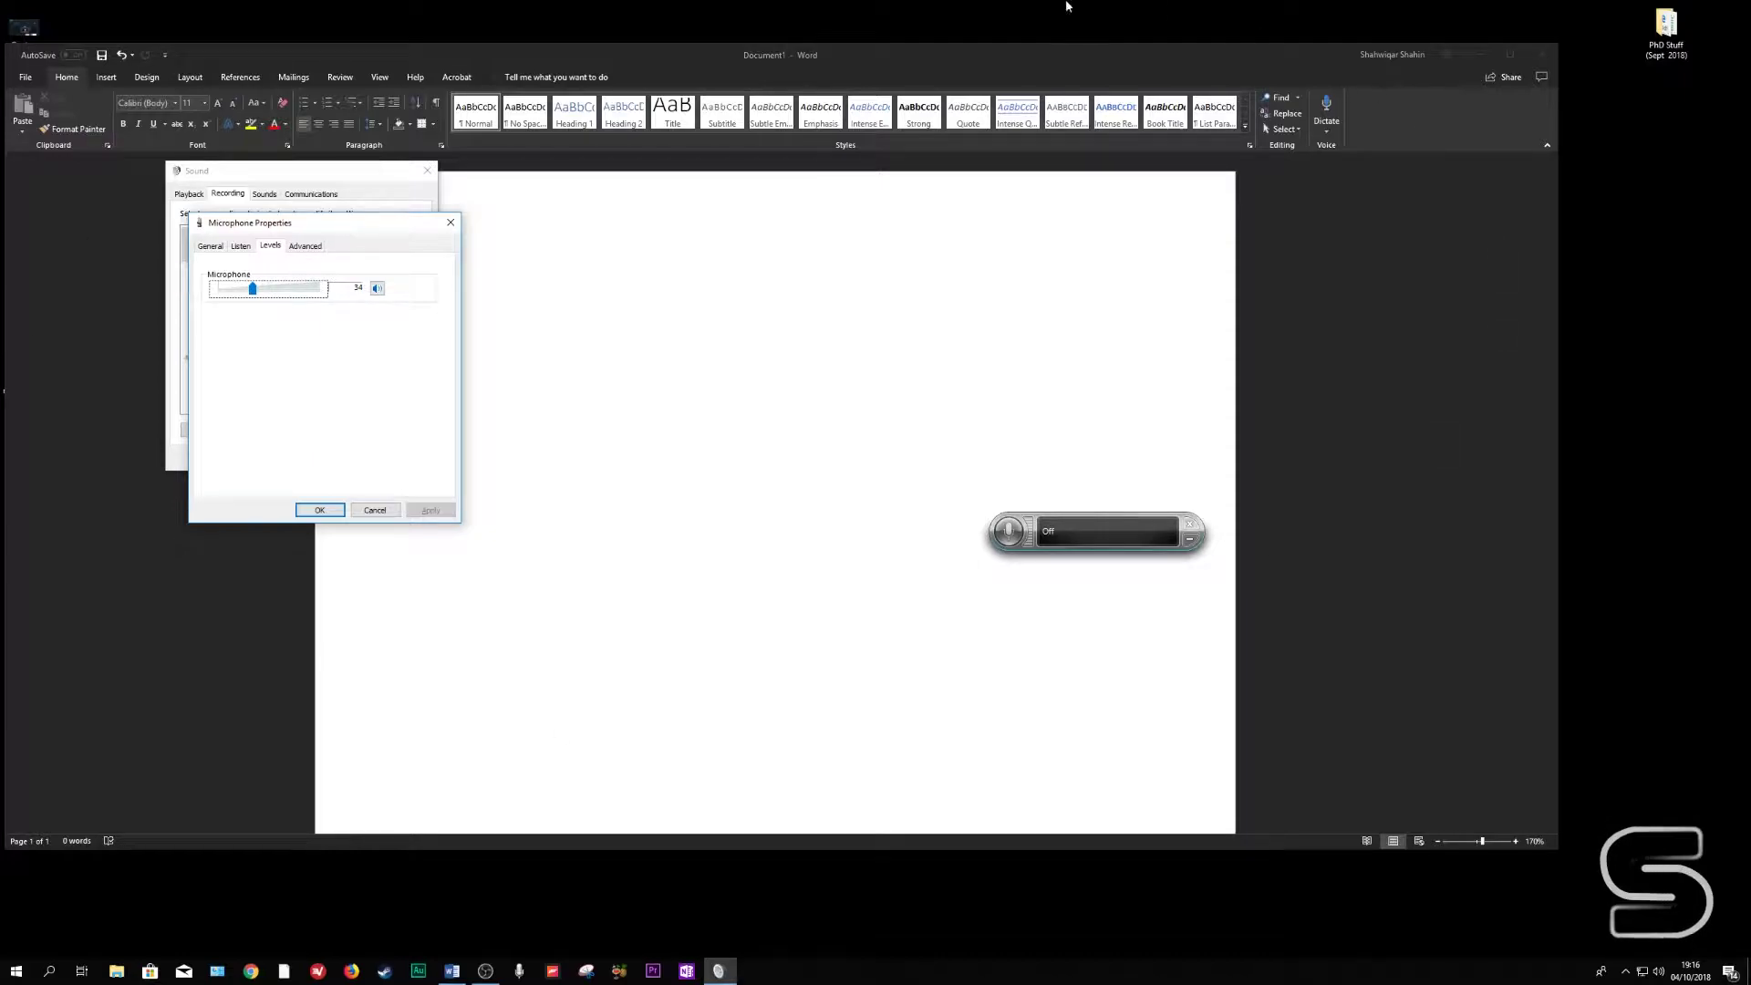
Review the microphone's exclusive mode options and set its input level to 100.
{"action": "left_click", "coordinate": [301, 246]}
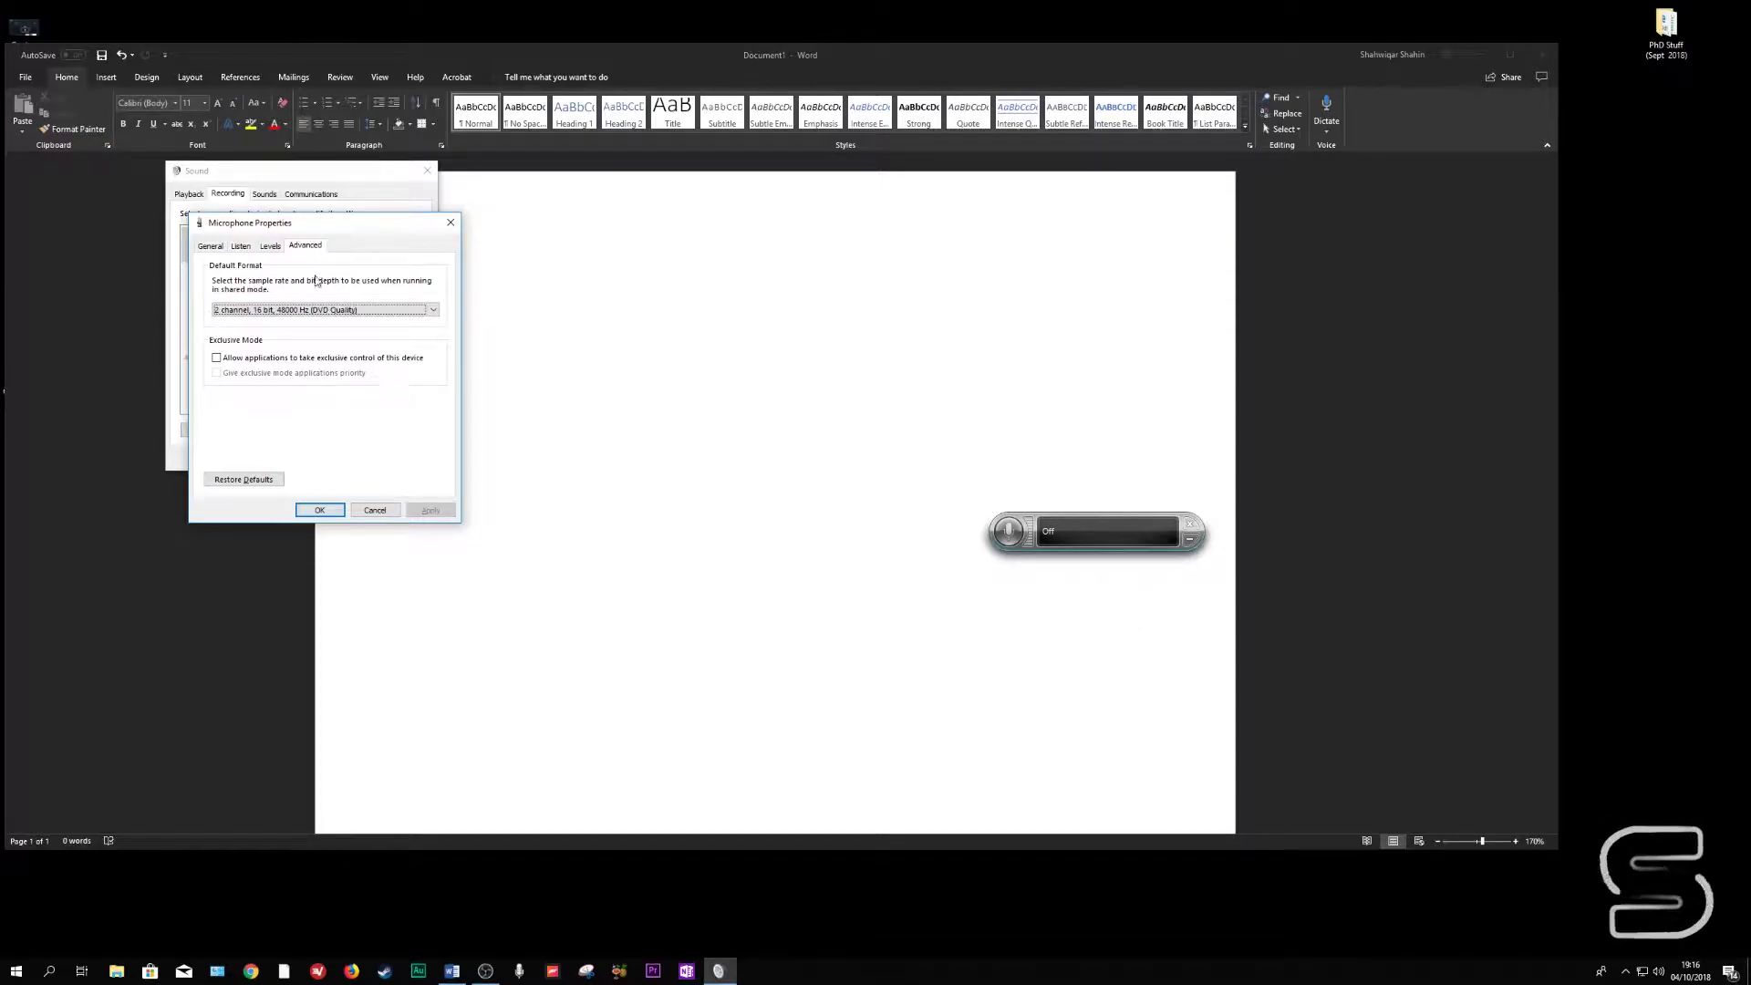
{"action": "left_click", "coordinate": [281, 247]}
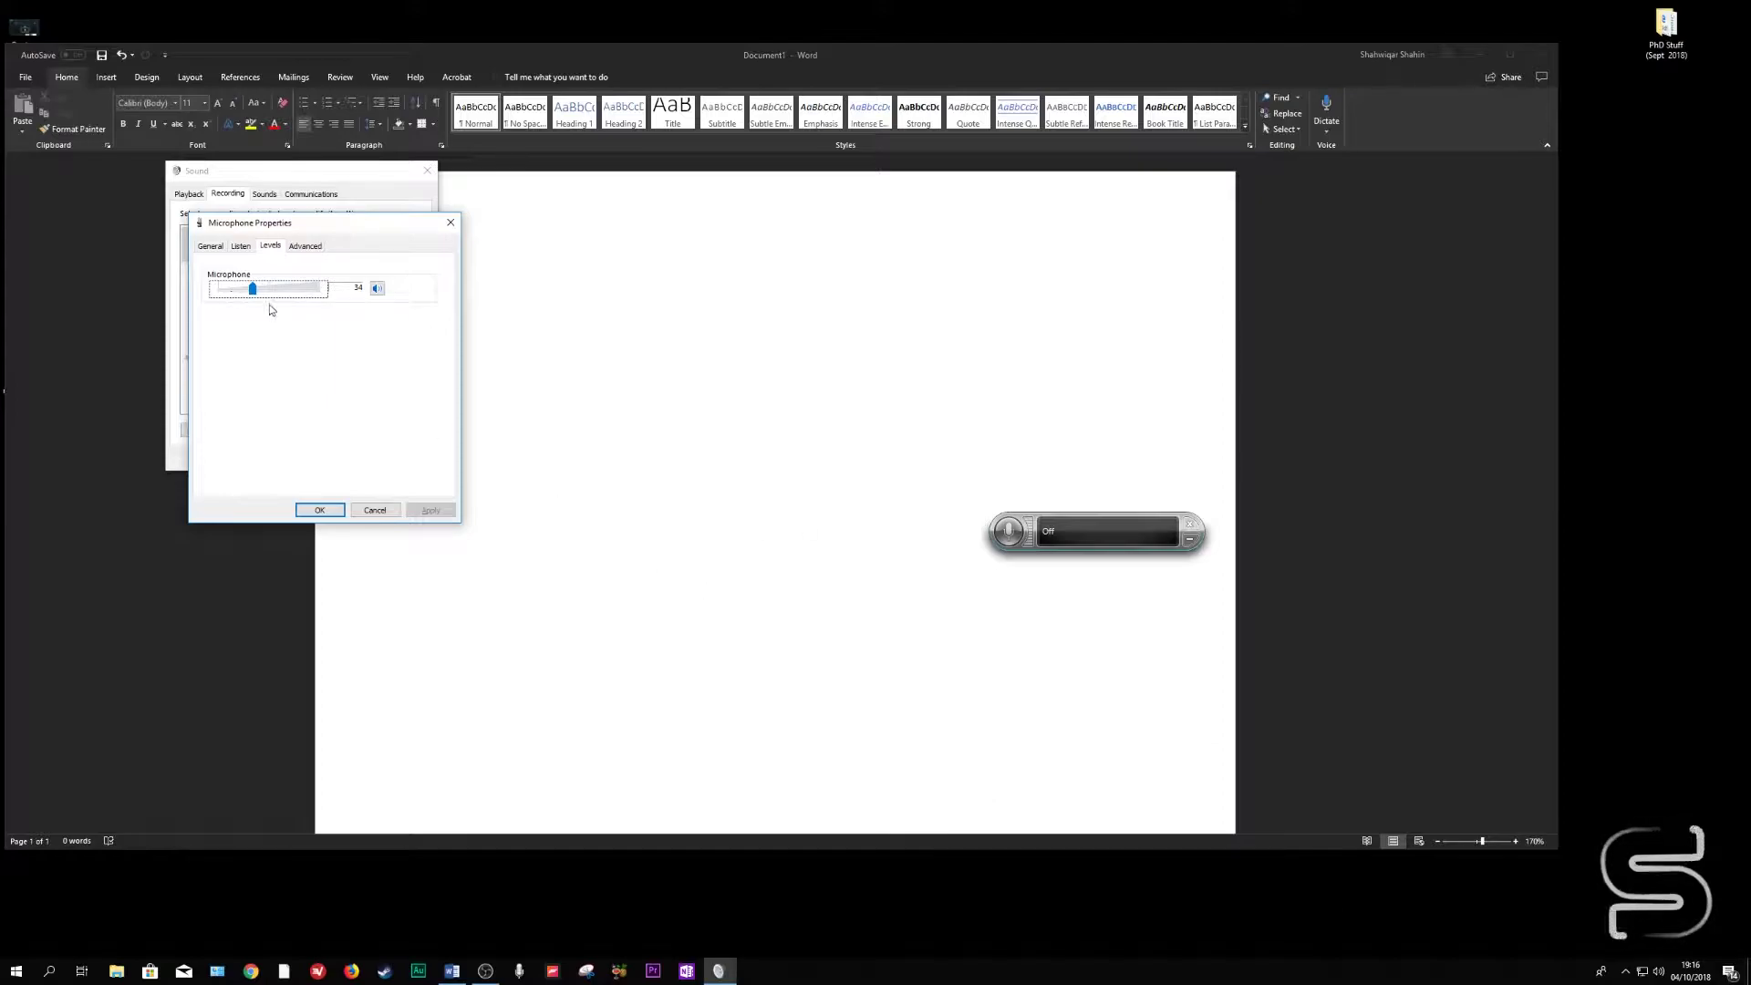
{"action": "left_click_drag", "start_coordinate": [254, 288], "coordinate": [332, 290]}
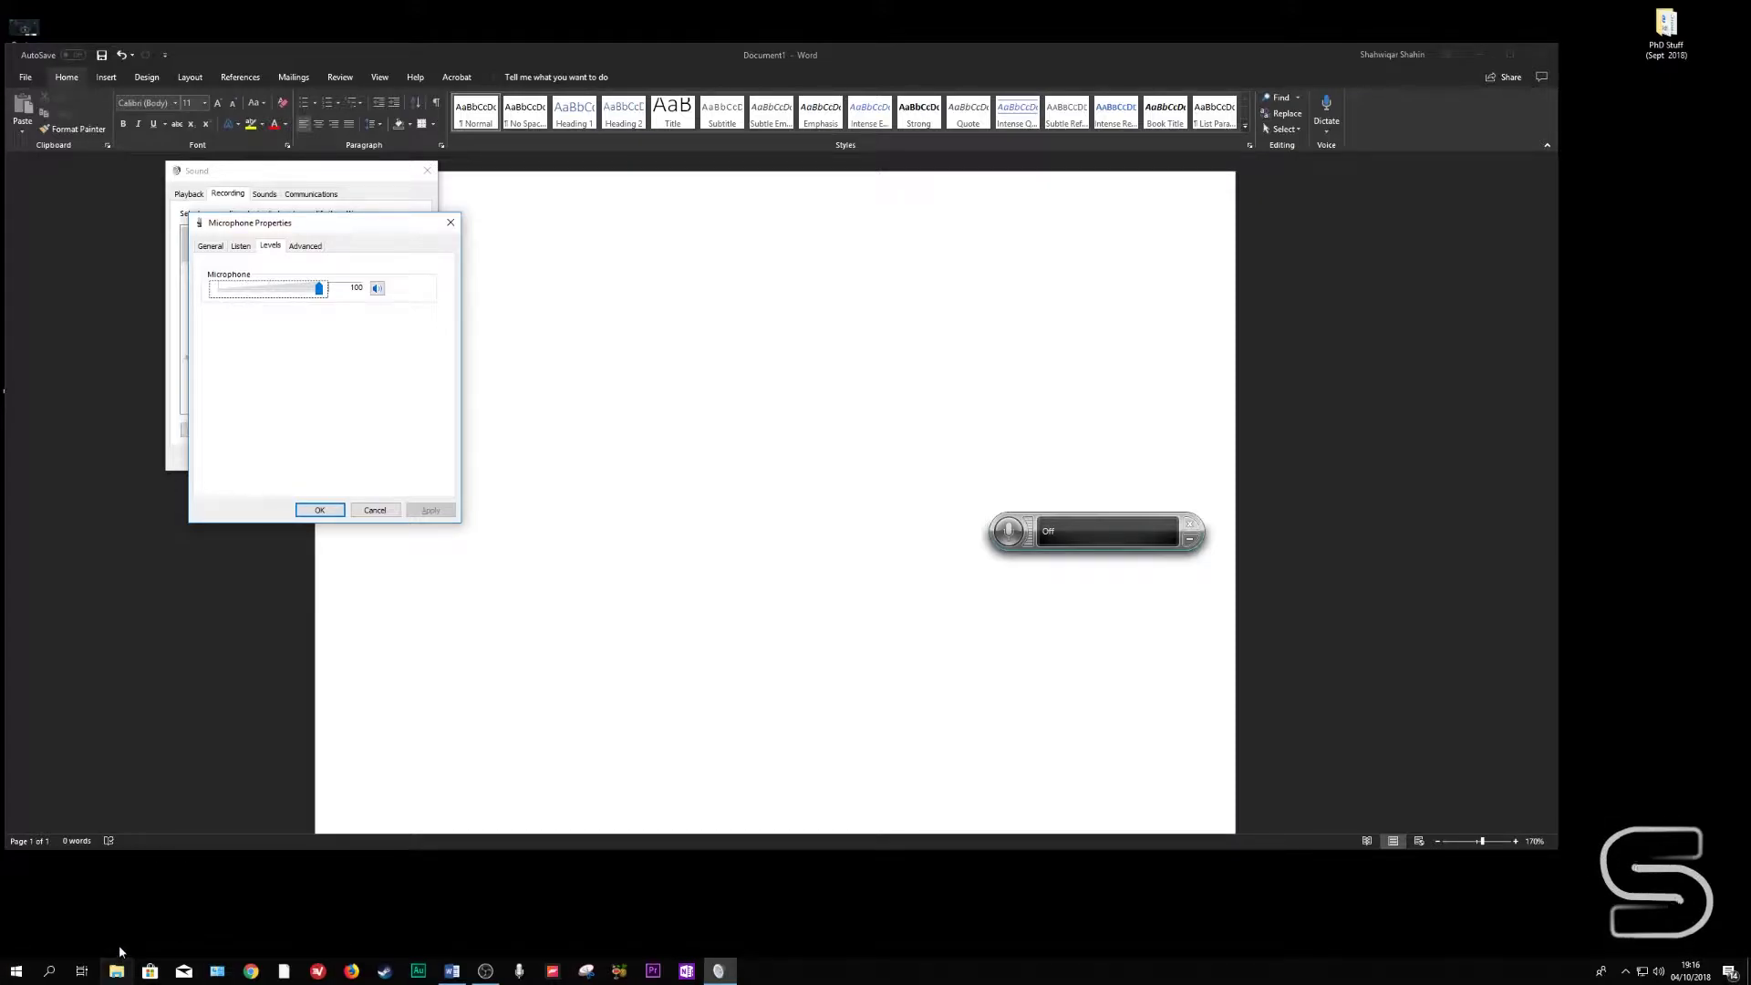
Find and open the Control Panel, and go to its Speech Recognition settings.
{"action": "left_click", "coordinate": [49, 972]}
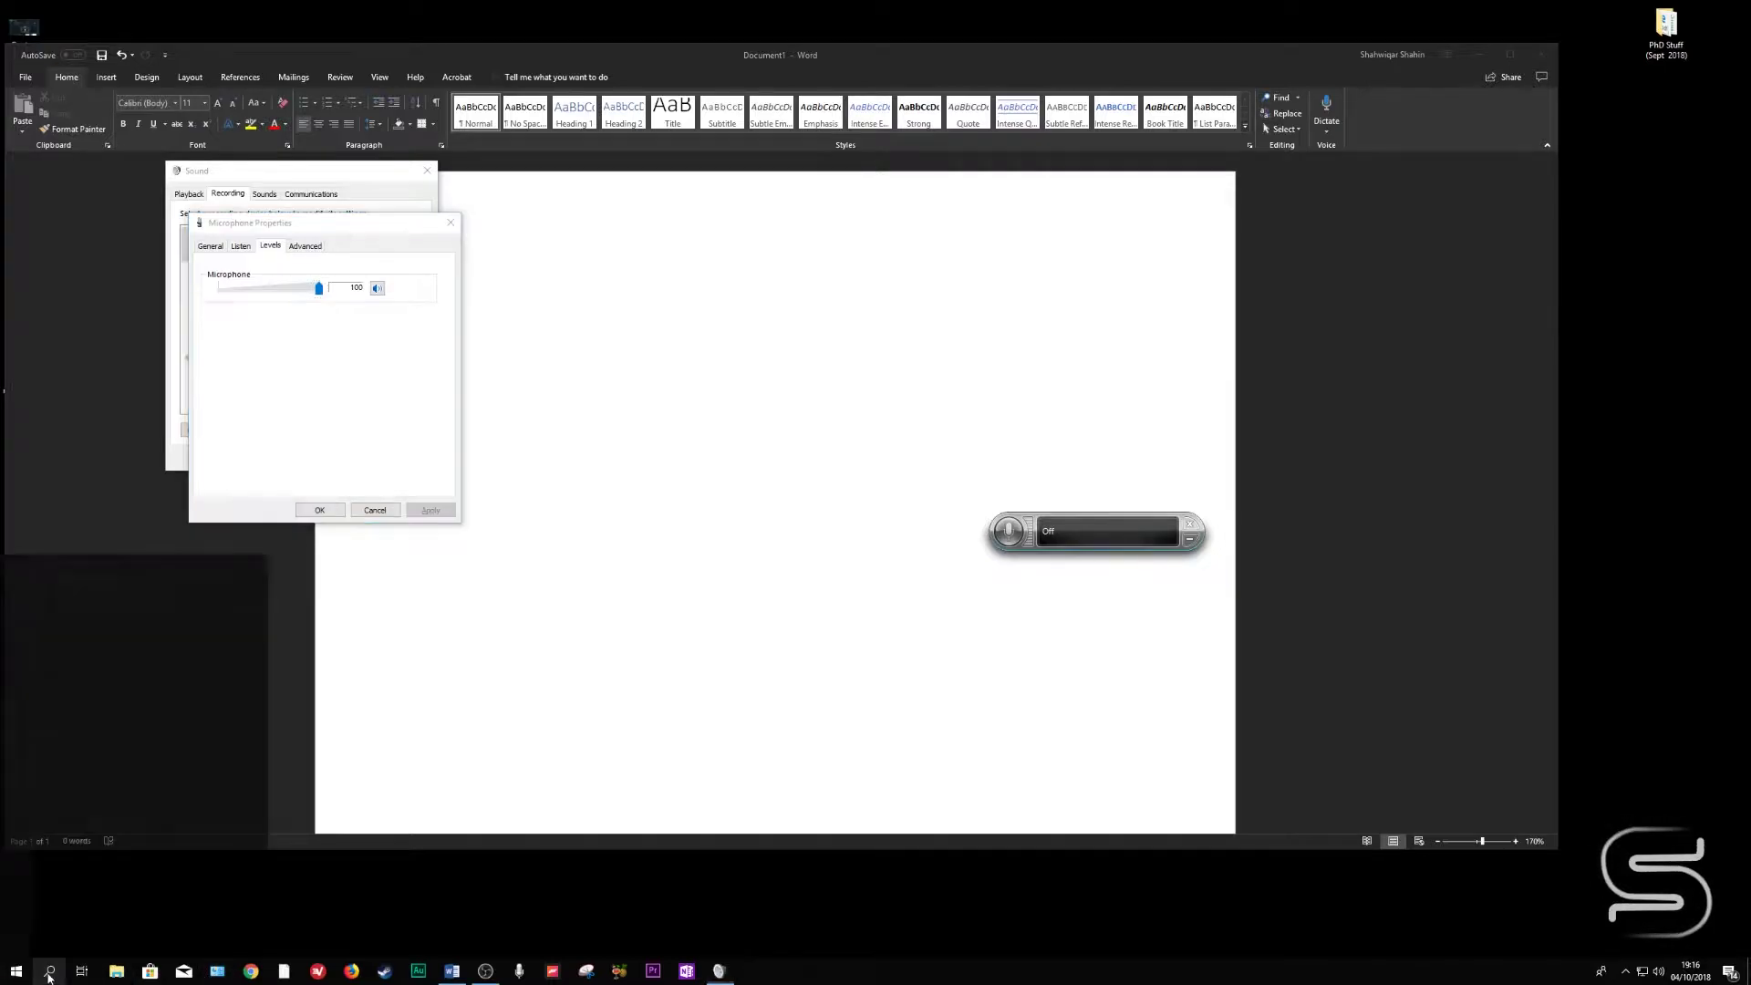
{"action": "type", "text": "con"}
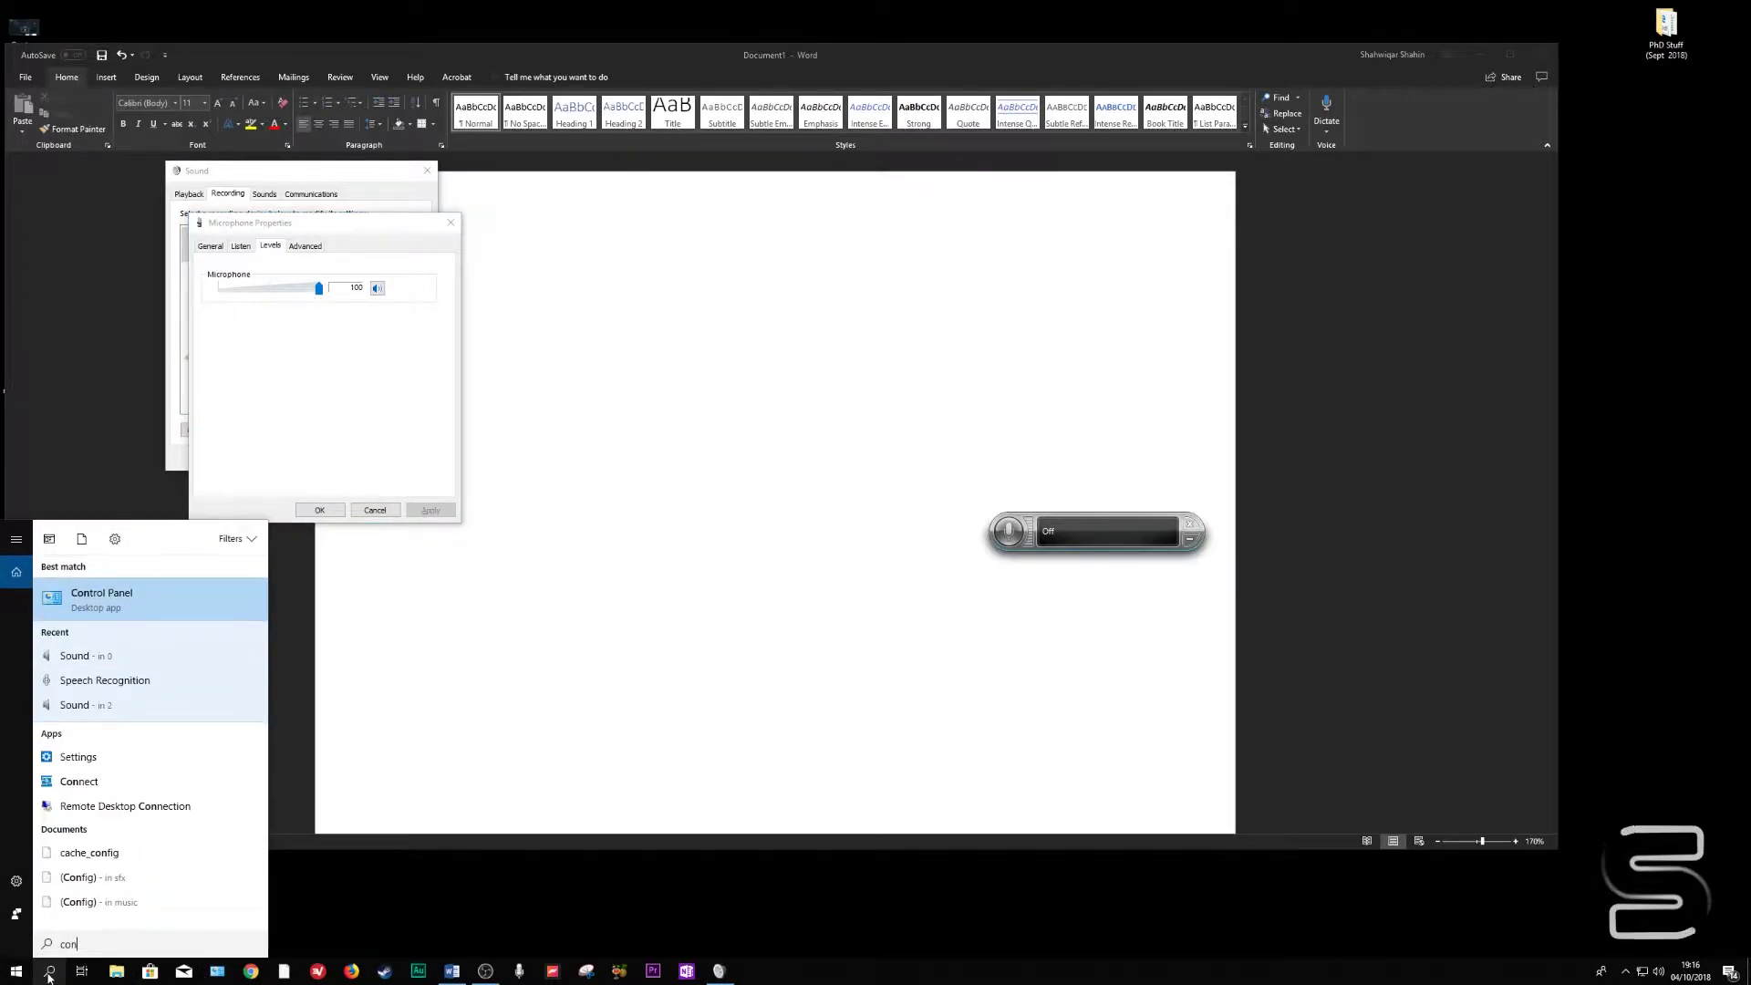
{"action": "type", "text": "trolk"}
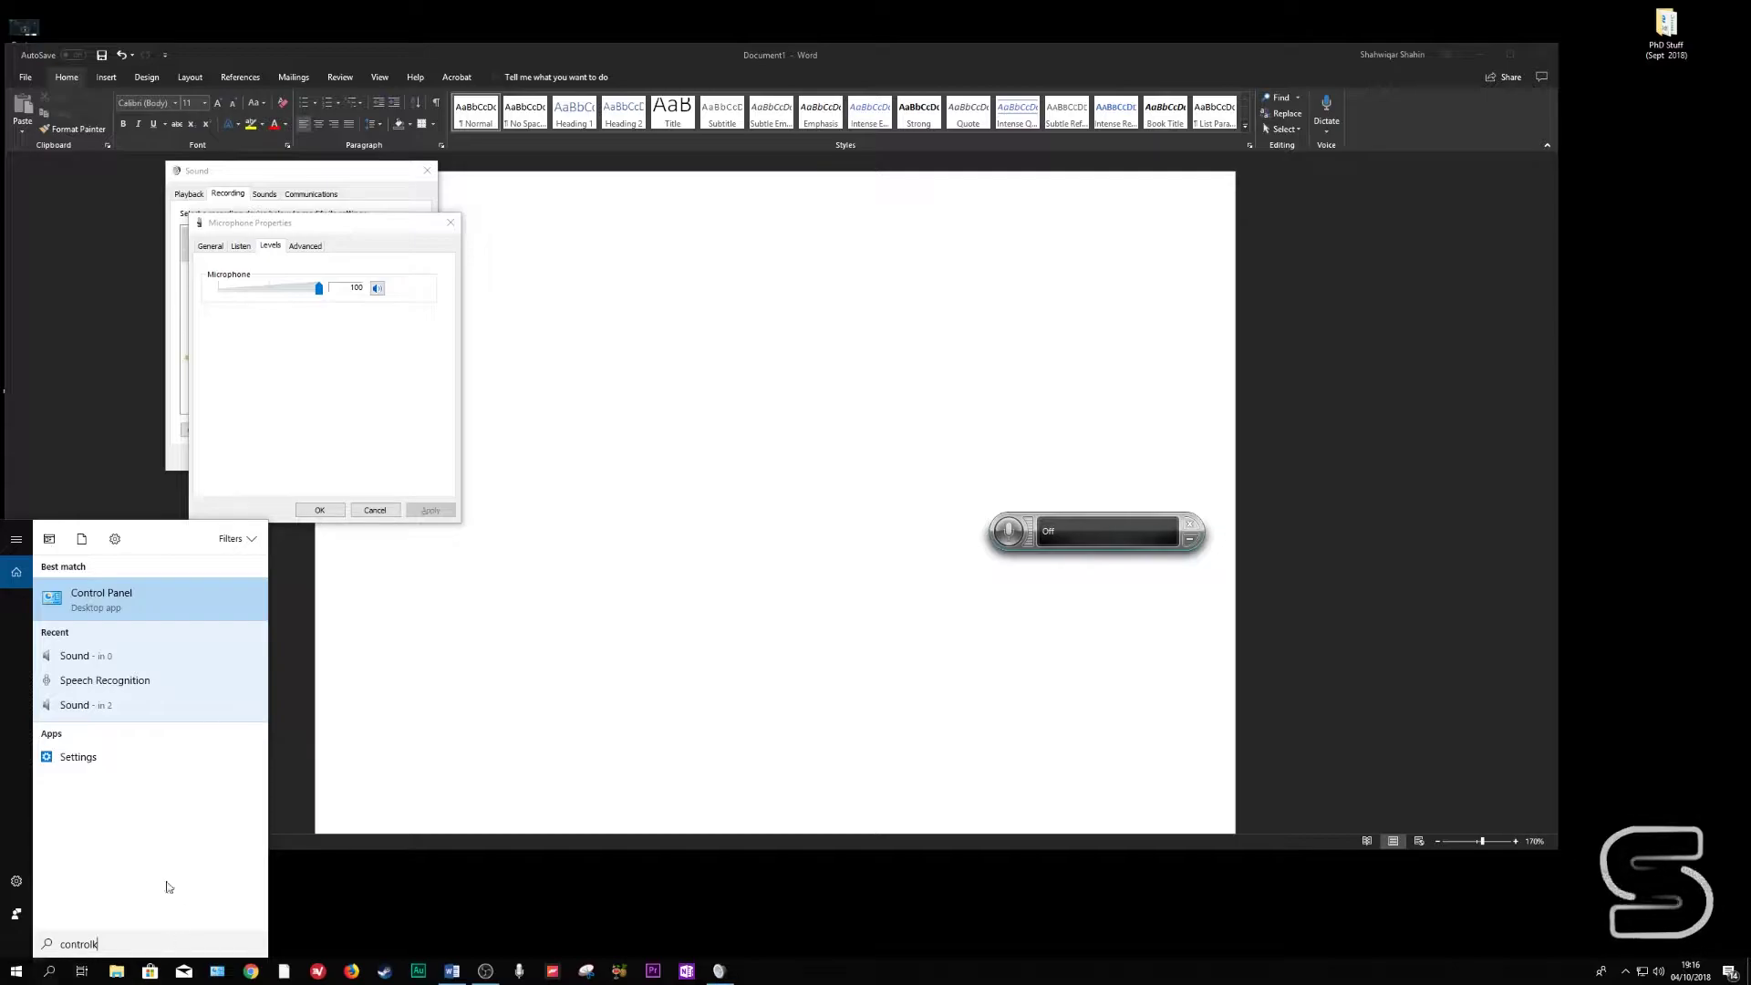
{"action": "left_click", "coordinate": [106, 602]}
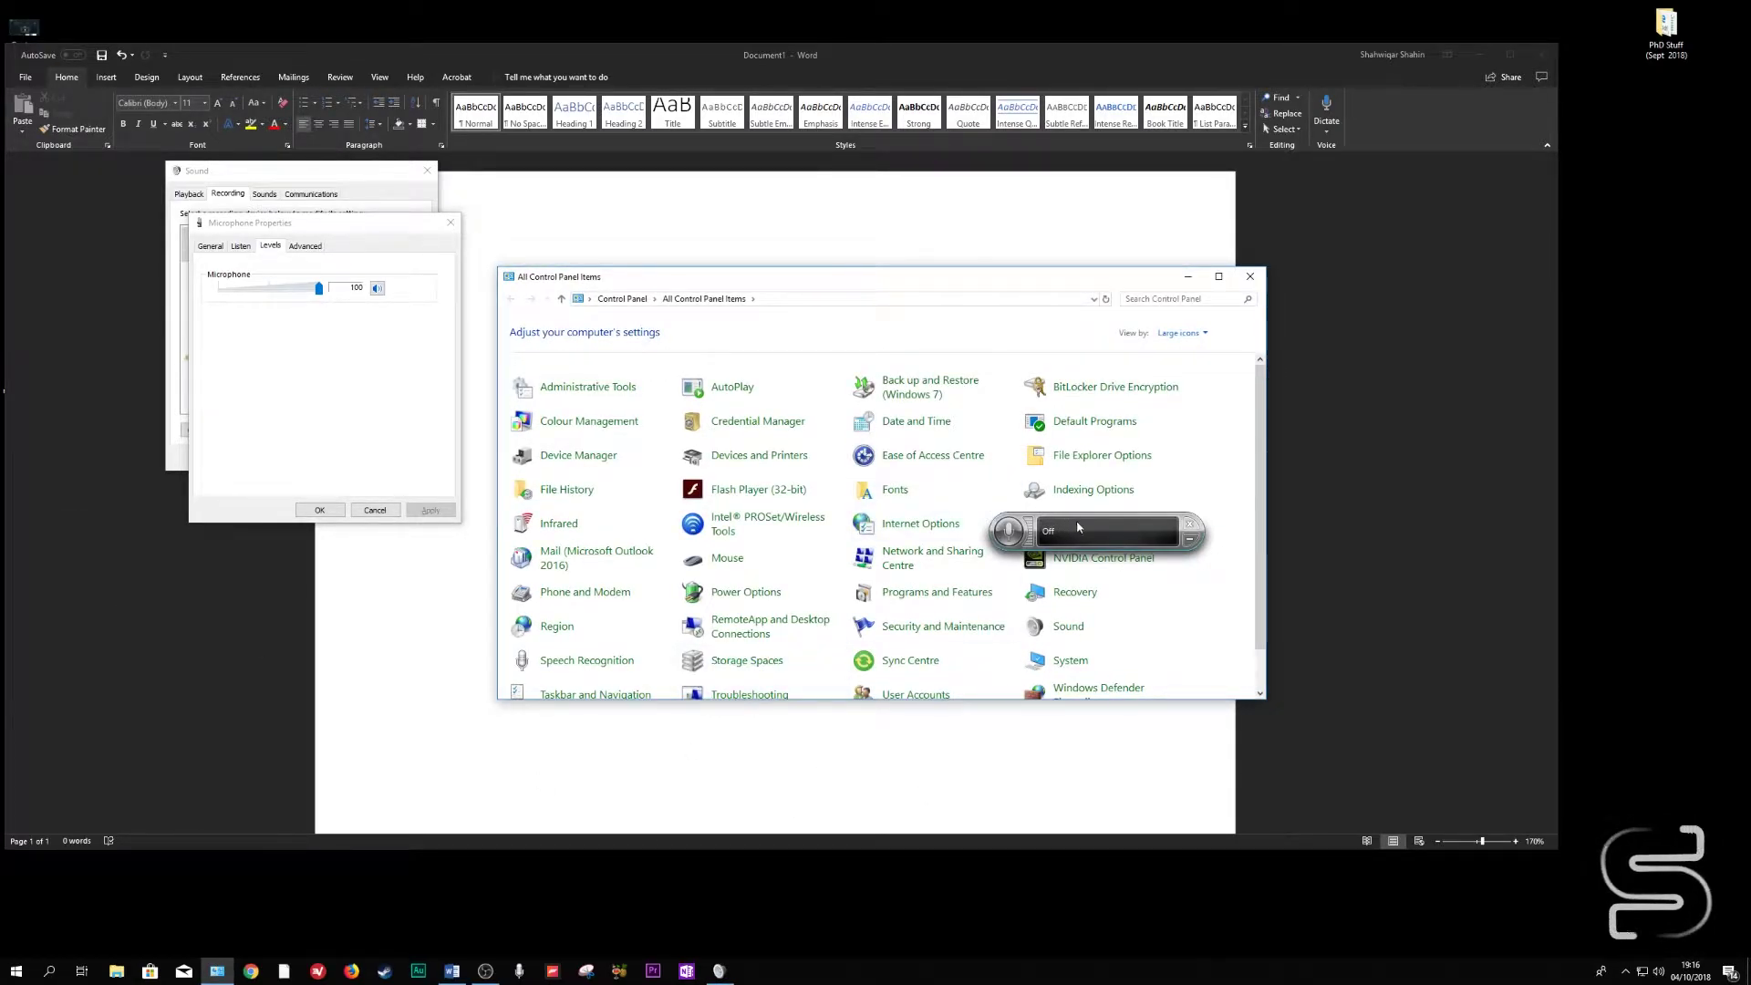
{"action": "left_click", "coordinate": [591, 661]}
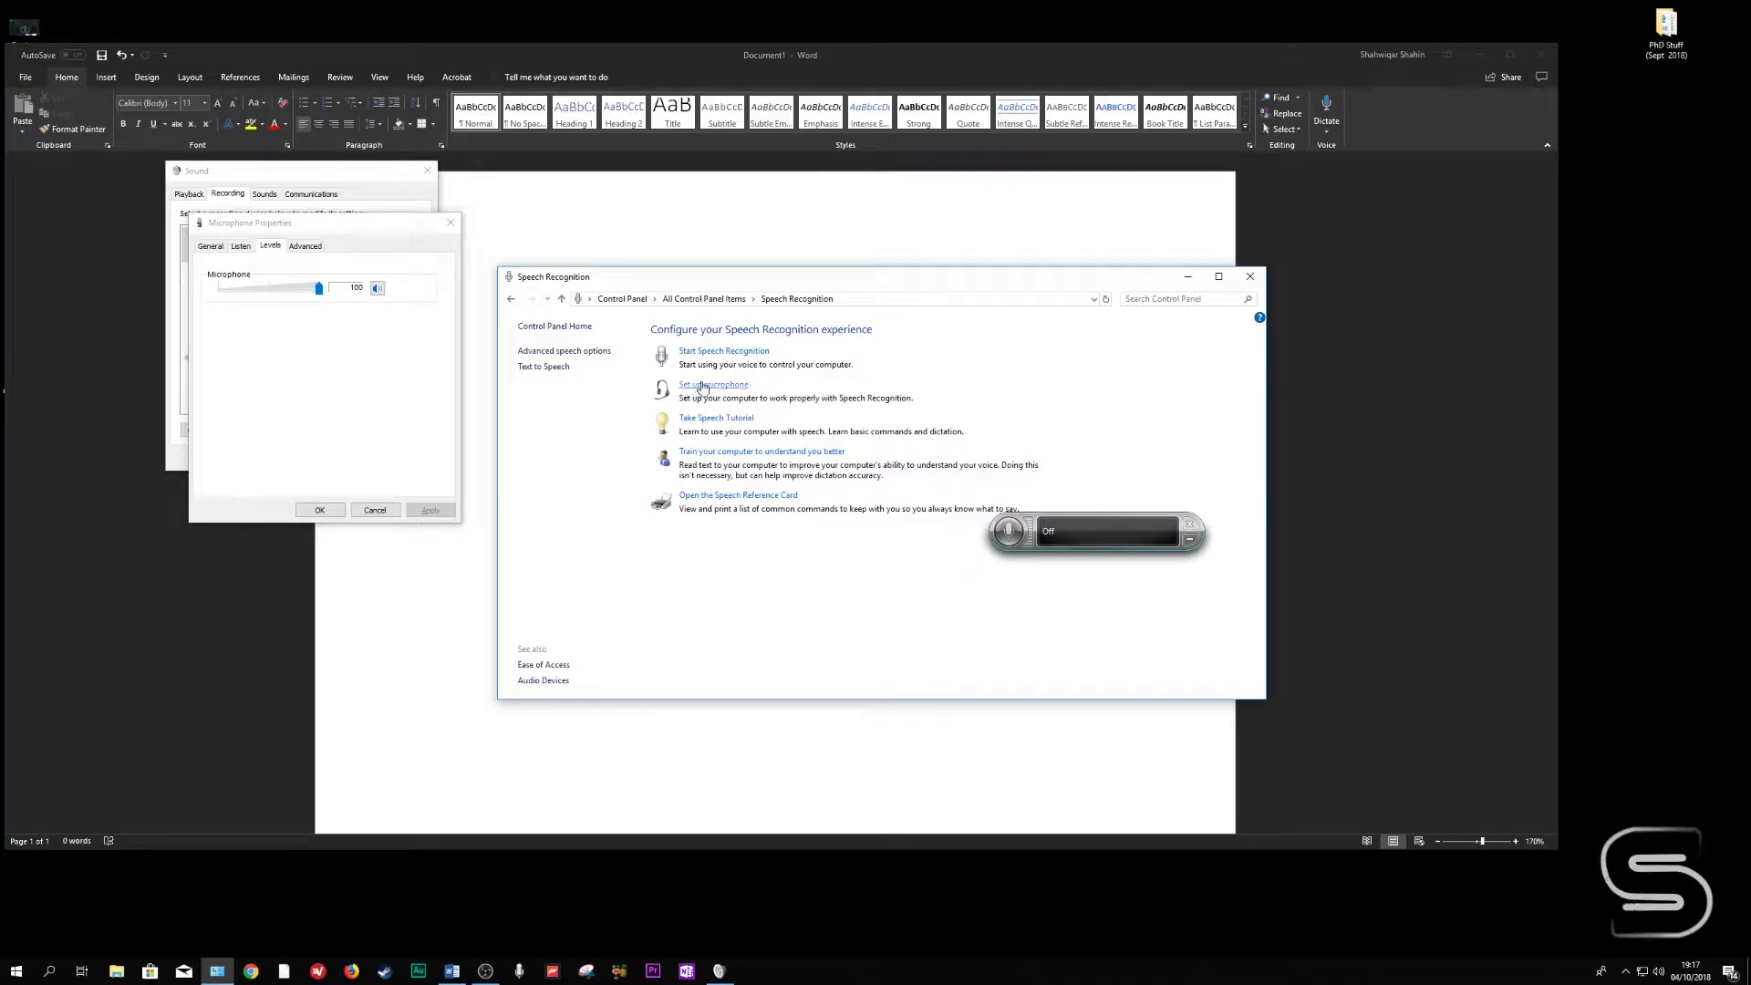
Run the microphone setup for speech recognition with the Desktop Microphone type, complete the wizard and close the settings window.
{"action": "left_click", "coordinate": [704, 384]}
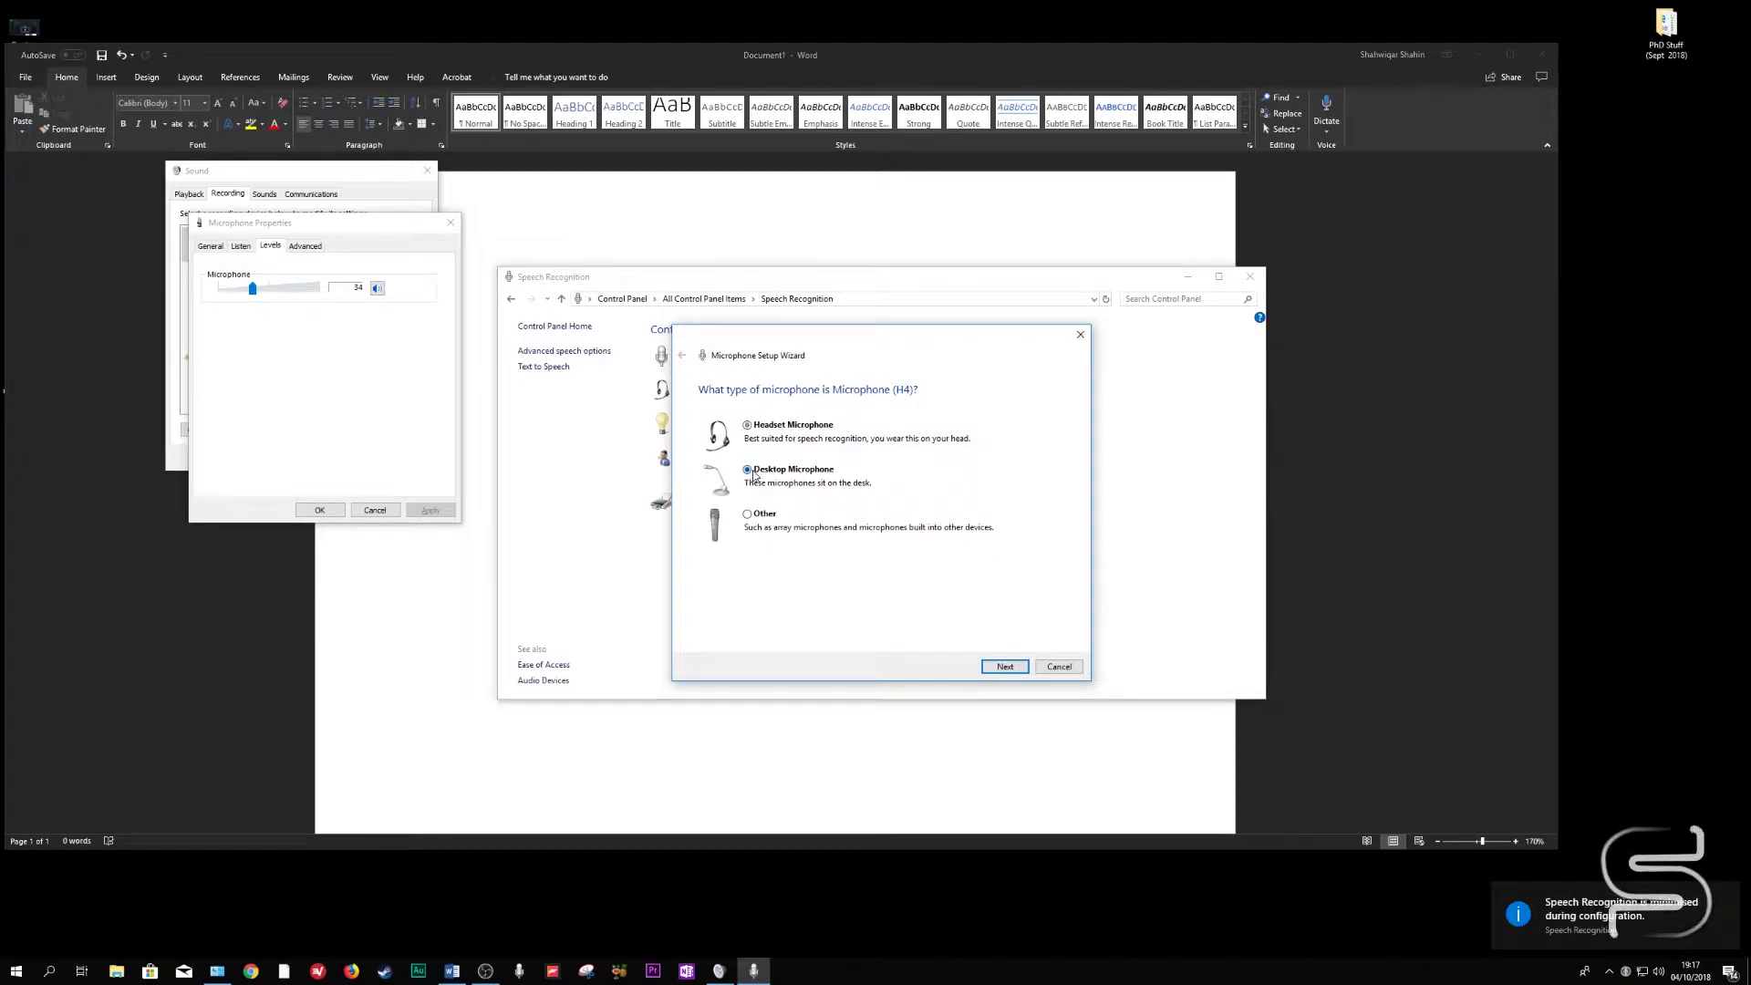
{"action": "left_click_drag", "start_coordinate": [892, 346], "coordinate": [1232, 296]}
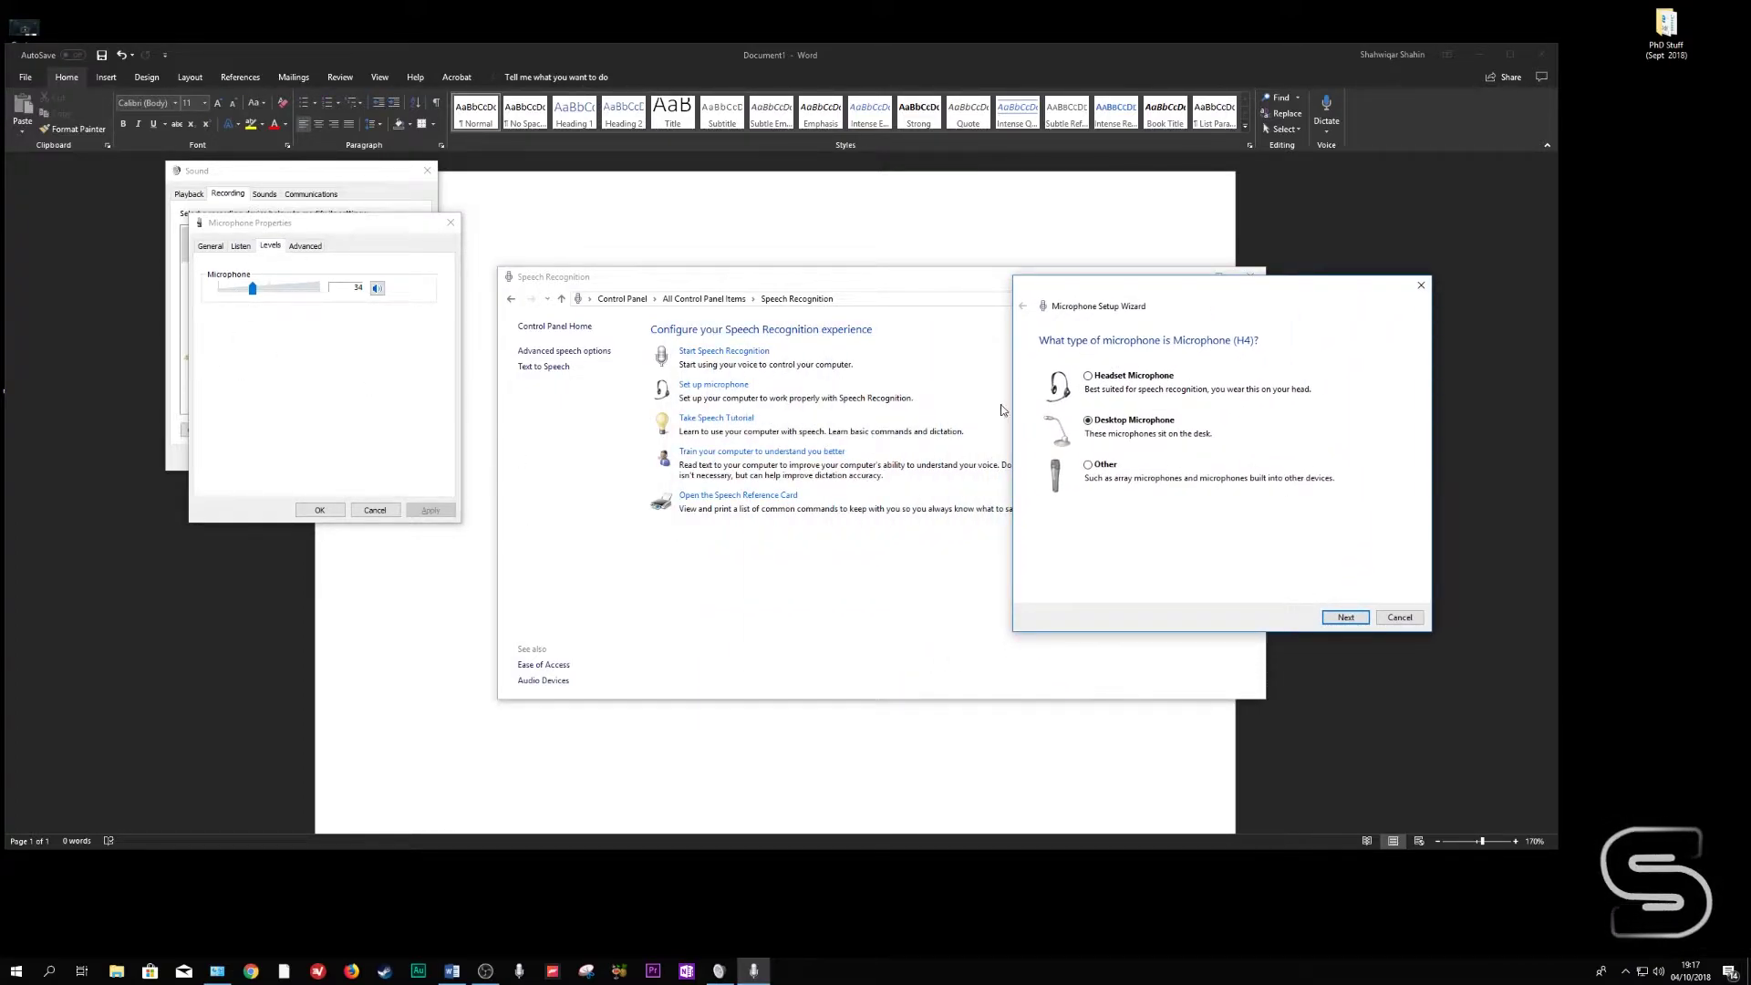
{"action": "left_click", "coordinate": [1345, 618]}
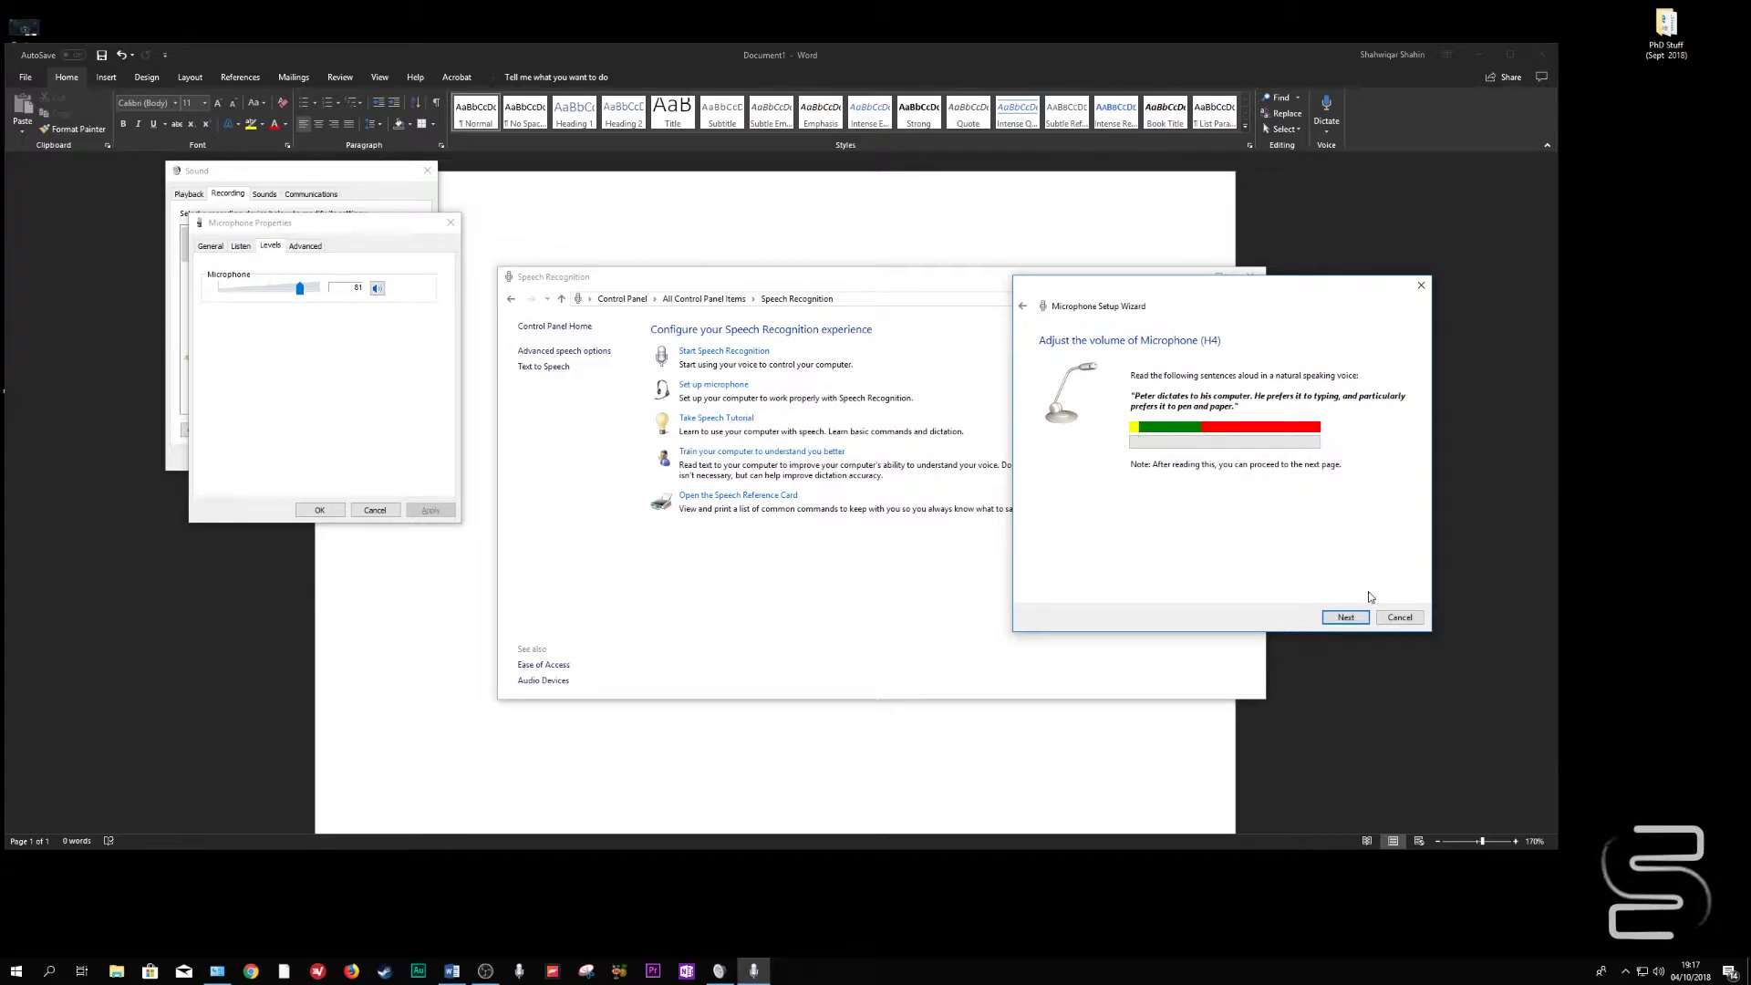
{"action": "left_click", "coordinate": [1346, 619]}
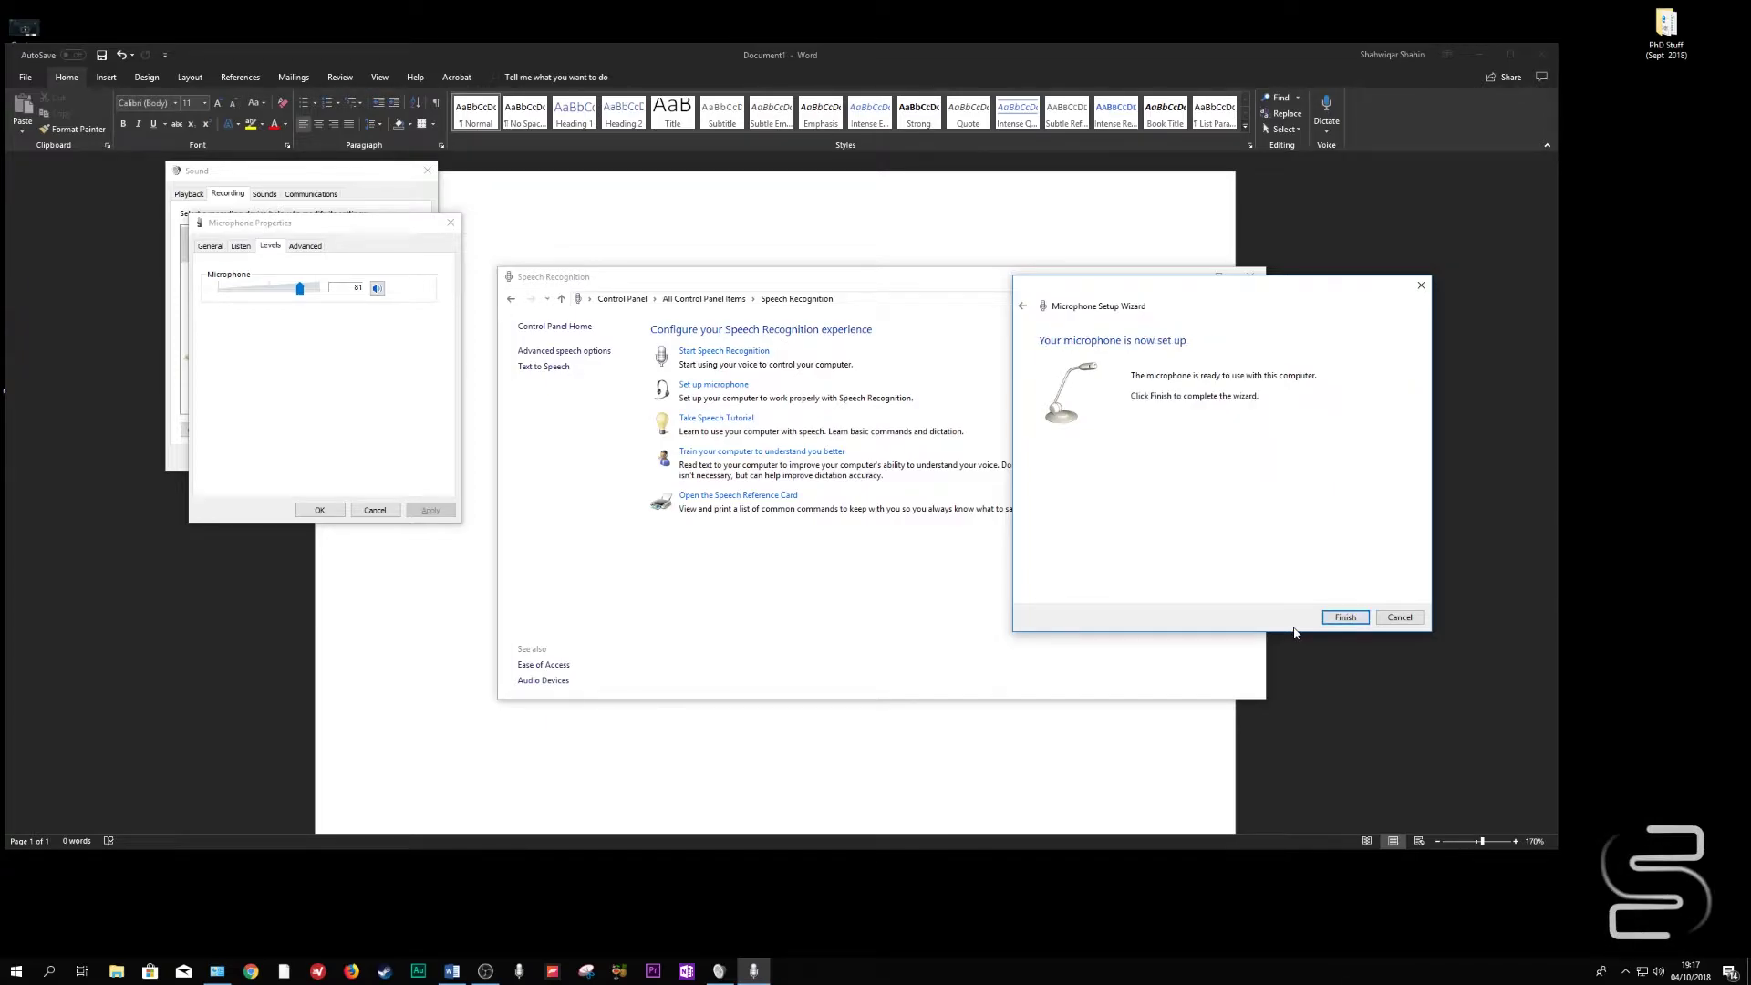
{"action": "left_click", "coordinate": [1344, 618]}
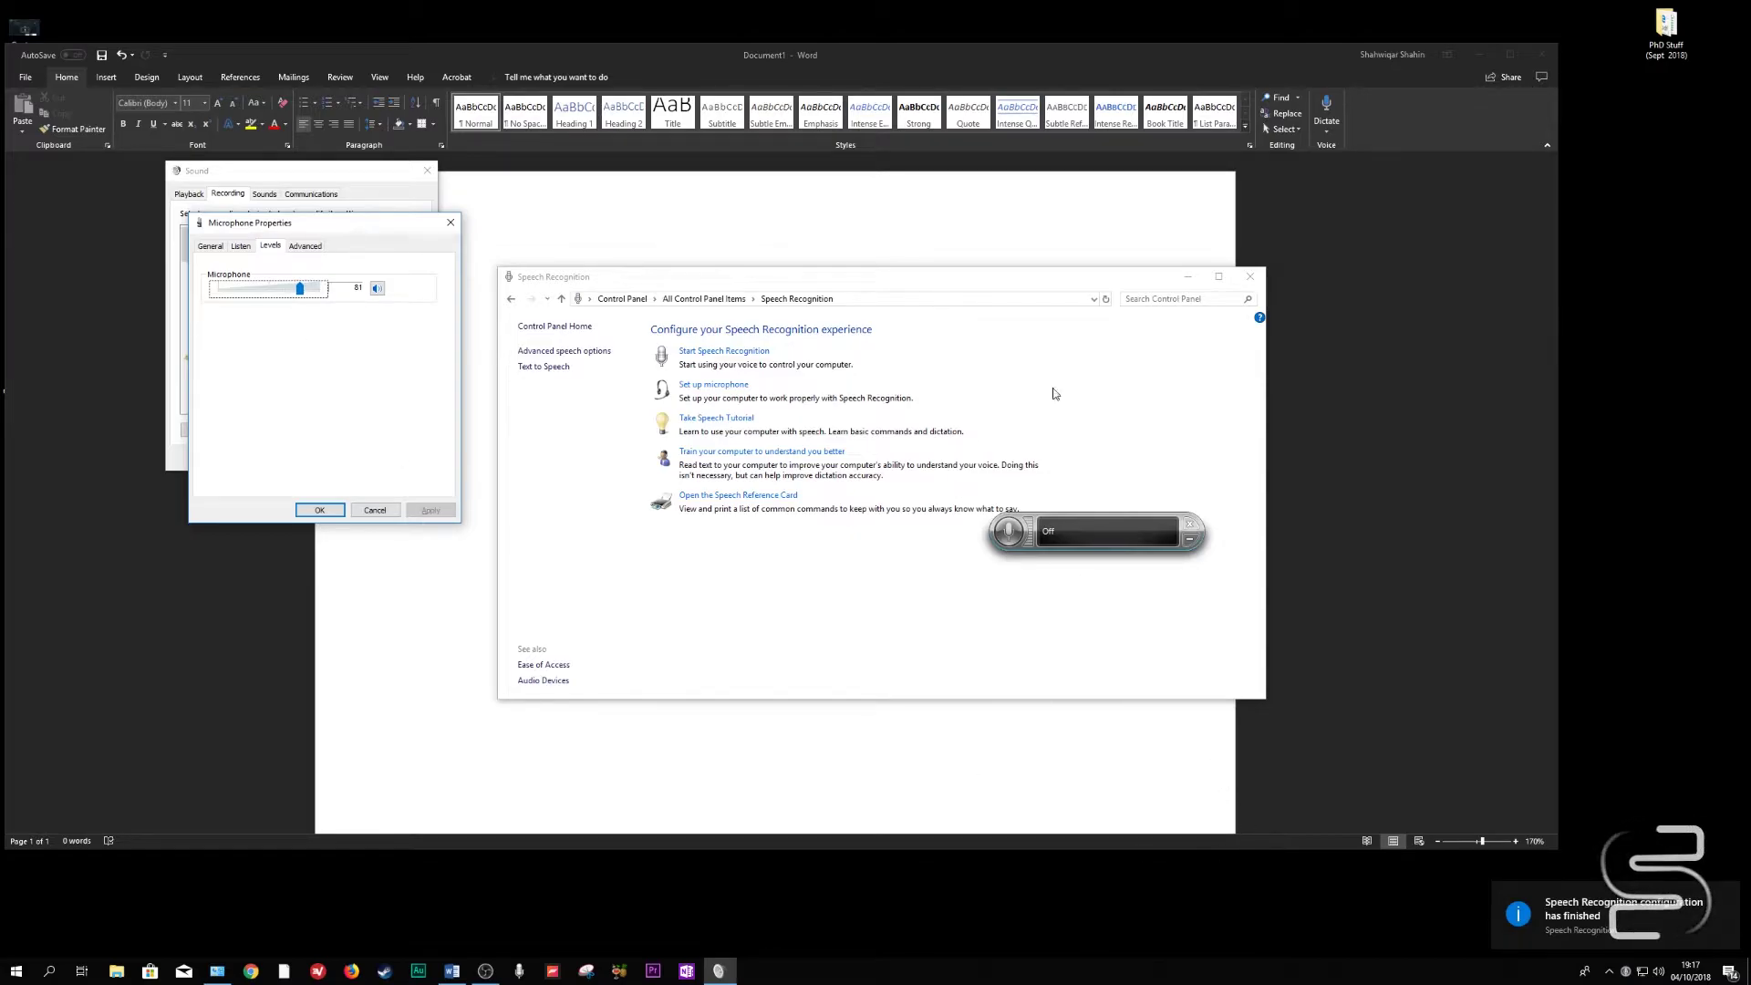
{"action": "left_click", "coordinate": [1249, 276]}
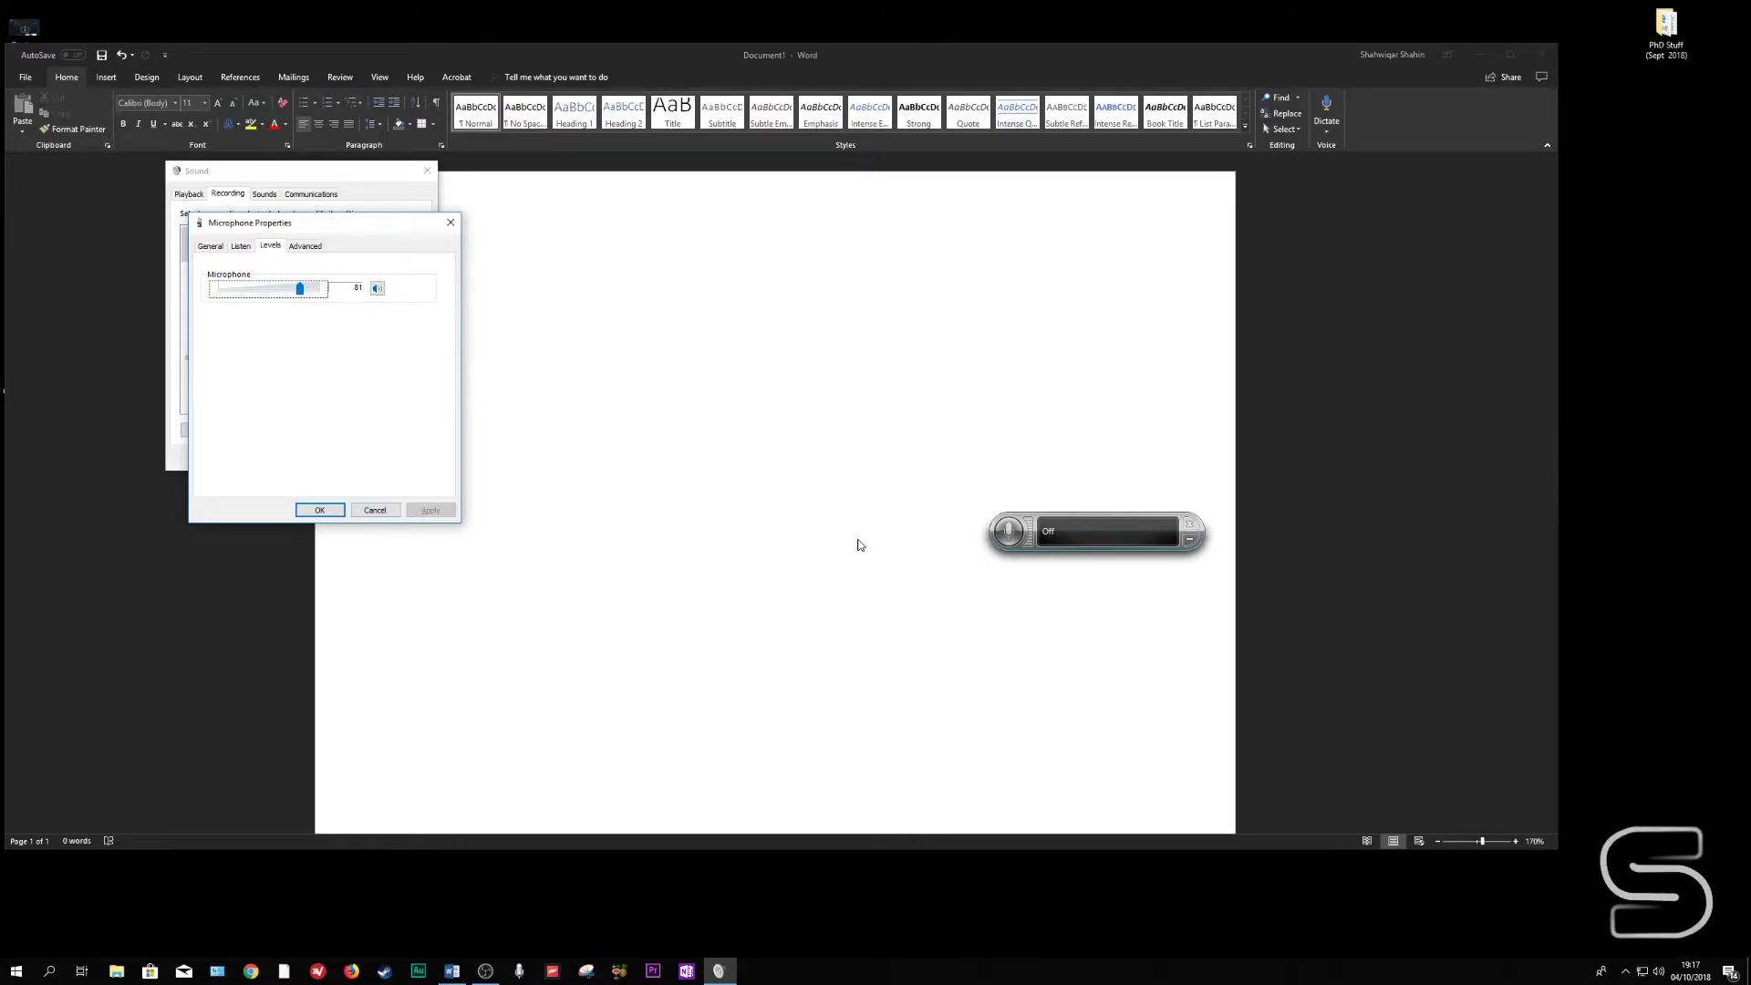
Switch speech recognition on and dictate "Hello, I'm checking to see if this speech recognition works. It works!" into the blank document.
{"action": "left_click", "coordinate": [1014, 543]}
{"action": "left_click", "coordinate": [672, 367]}
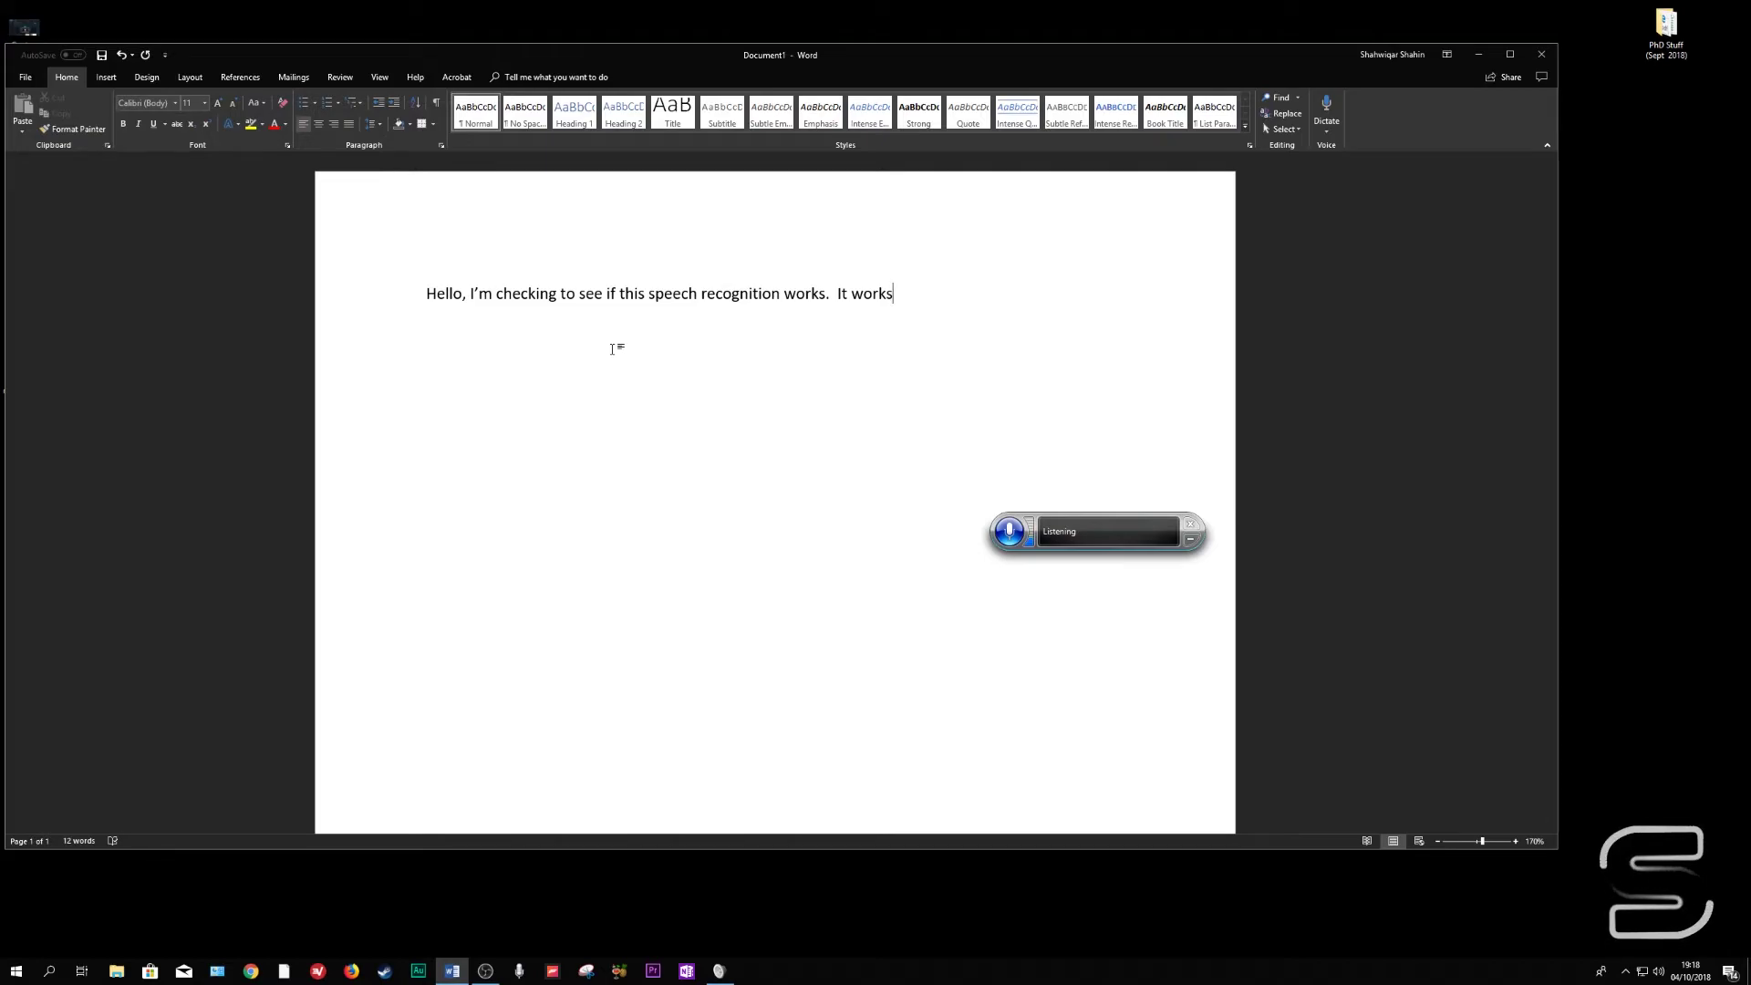
Check the microphone's input level and its exclusive mode options in the microphone properties.
{"action": "left_click", "coordinate": [719, 970]}
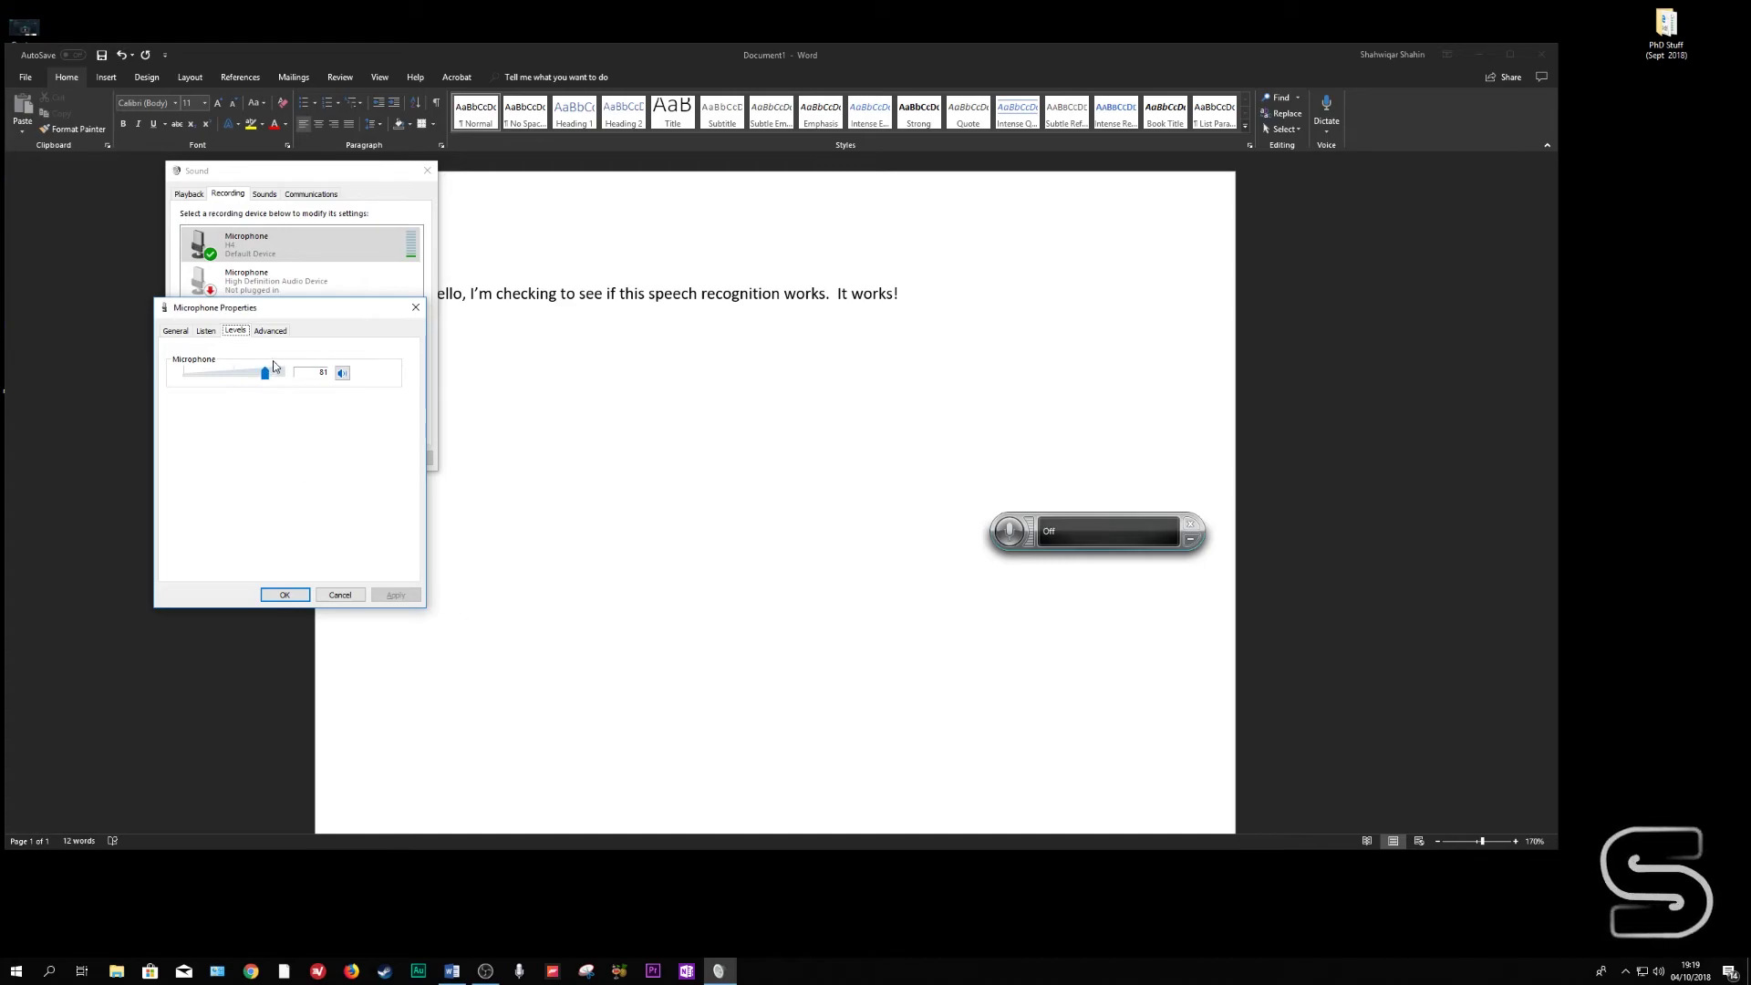
{"action": "left_click", "coordinate": [270, 332]}
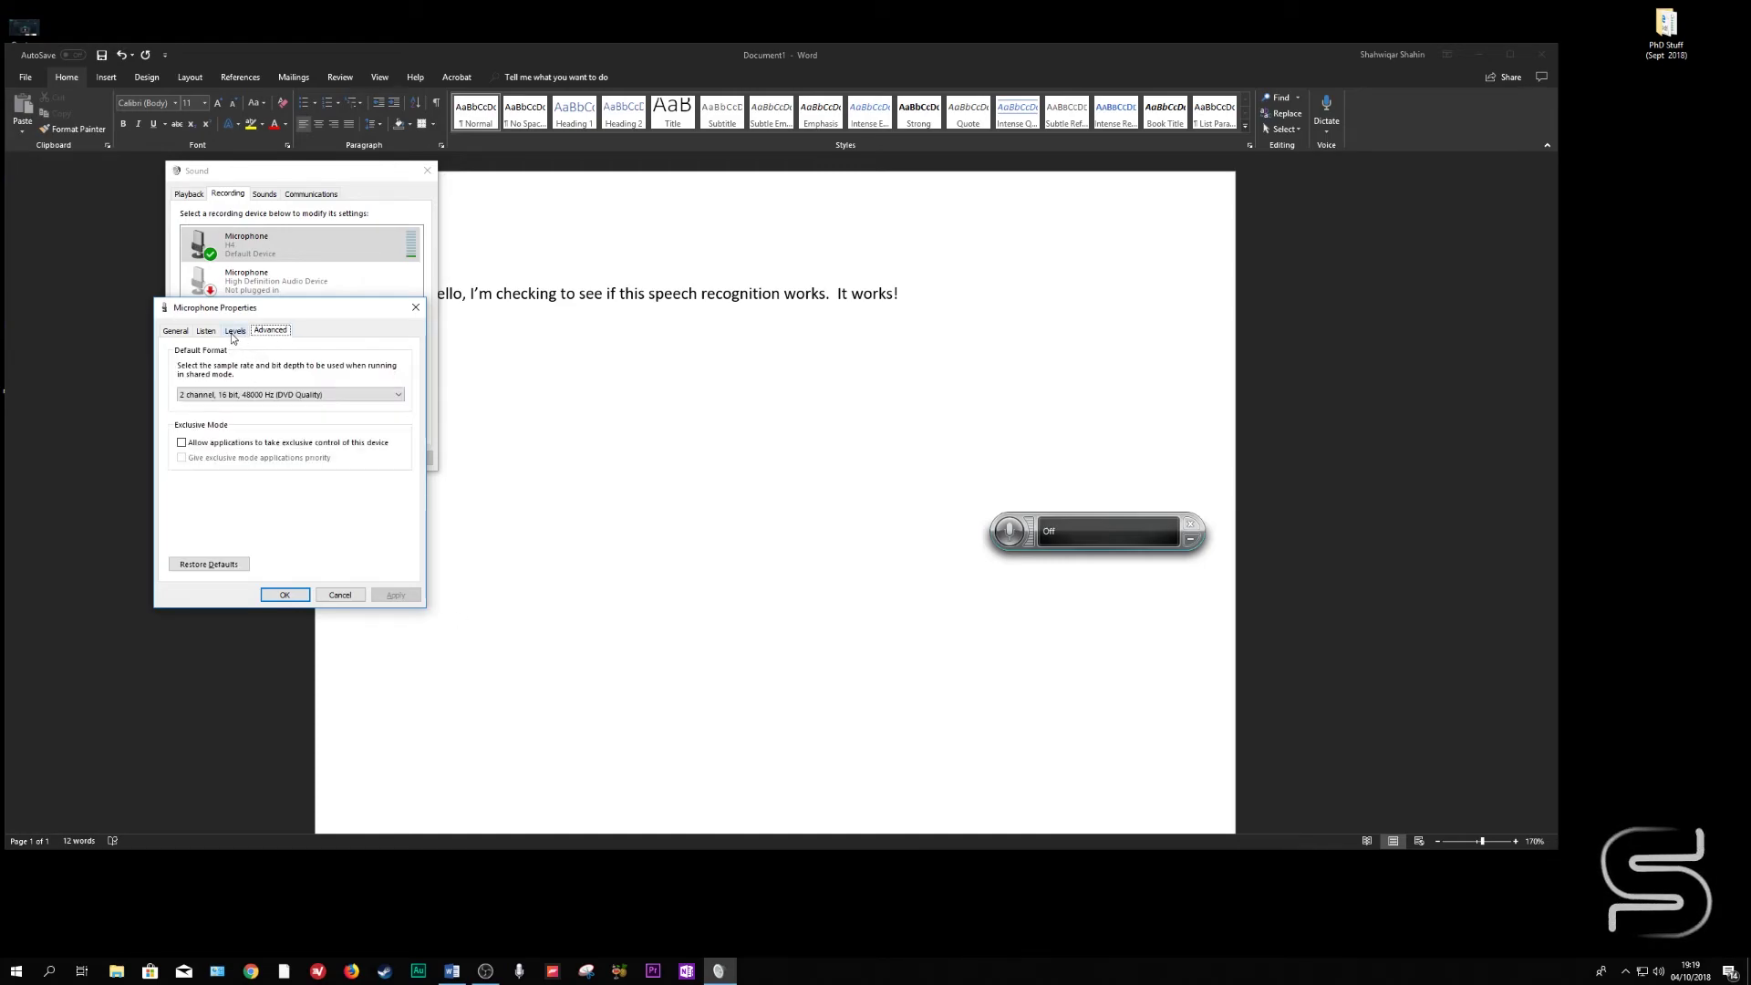